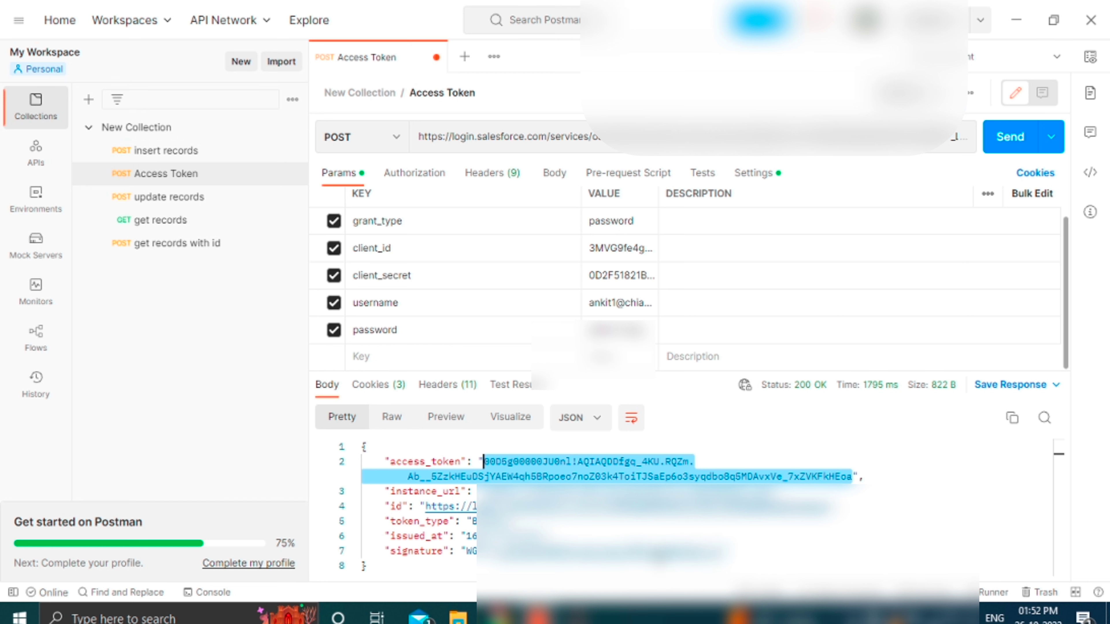
# Review the access token returned in Postman's 200 OK response, then switch to the browser.
pyautogui.moveTo(830, 492)
pyautogui.mouseDown()
pyautogui.moveTo(738, 552)
pyautogui.moveTo(391, 459)
pyautogui.mouseUp()
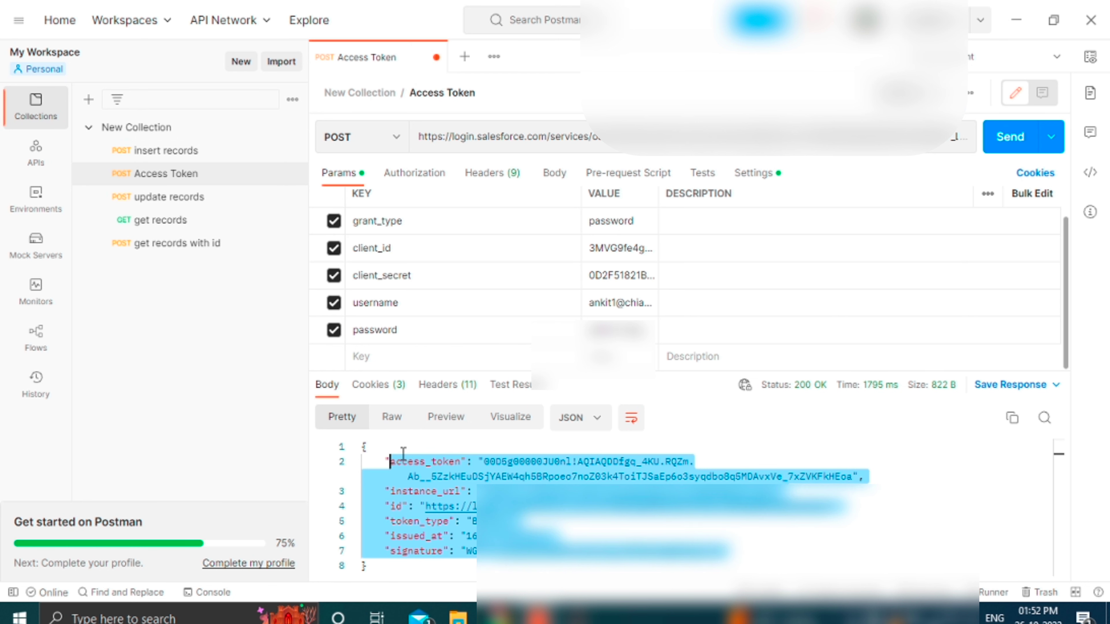
pyautogui.click(974, 455)
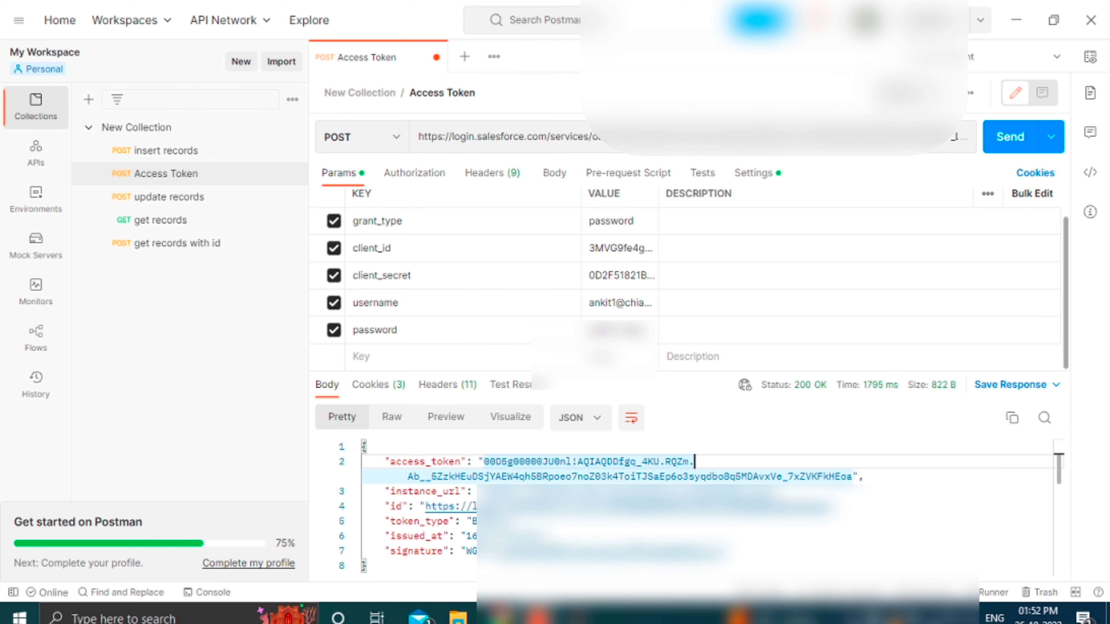
pyautogui.click(498, 617)
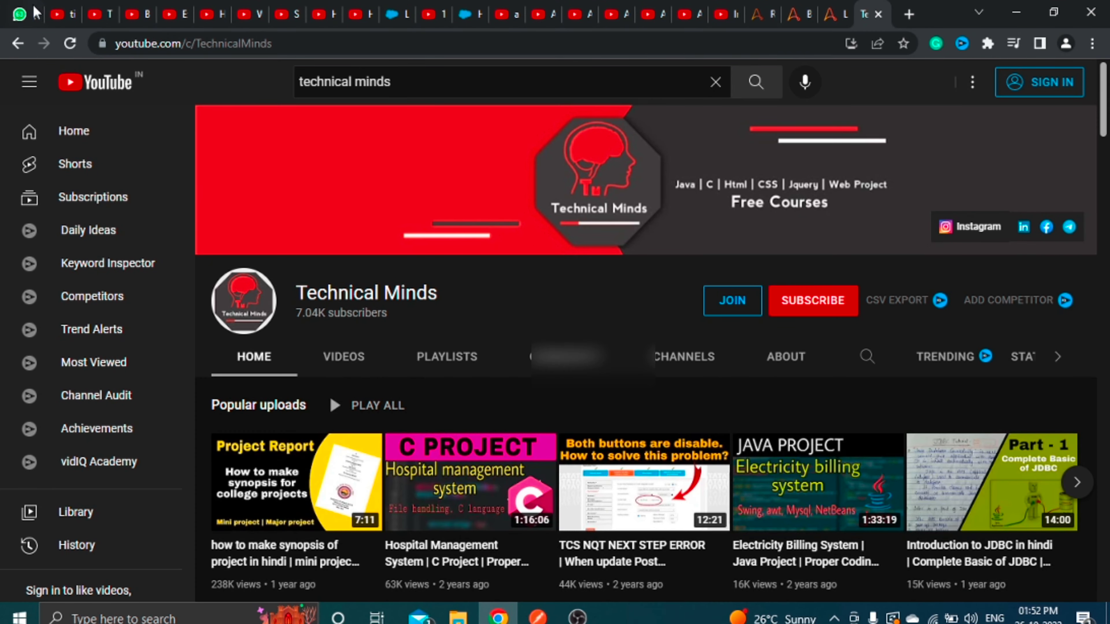
# Open Salesforce personal Settings from the profile avatar and look over the Personal Information form.
pyautogui.click(464, 13)
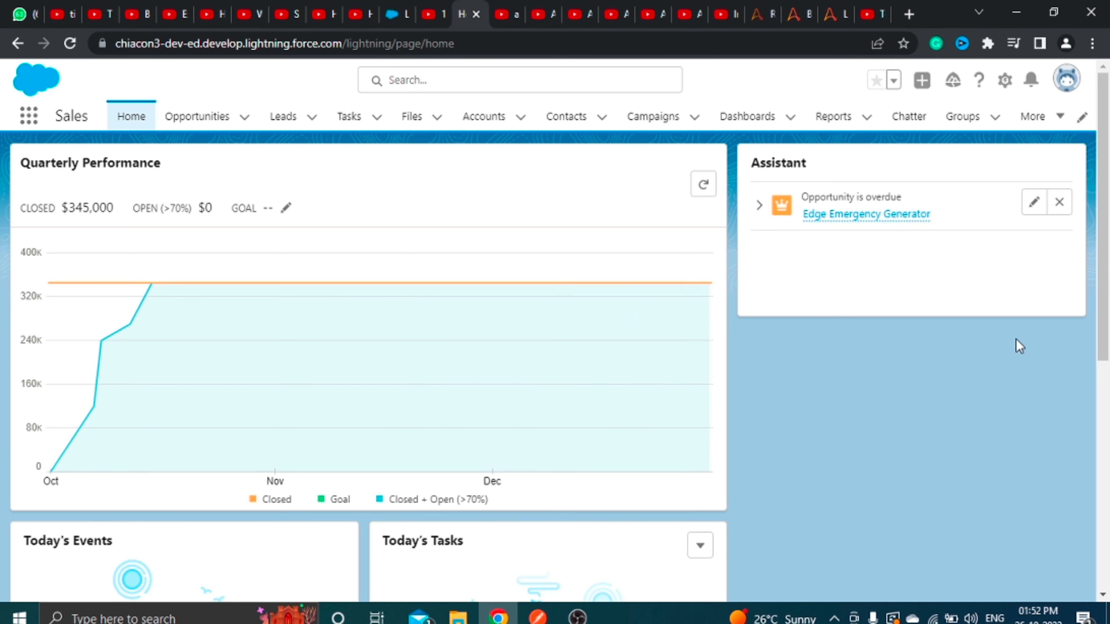
pyautogui.click(1066, 80)
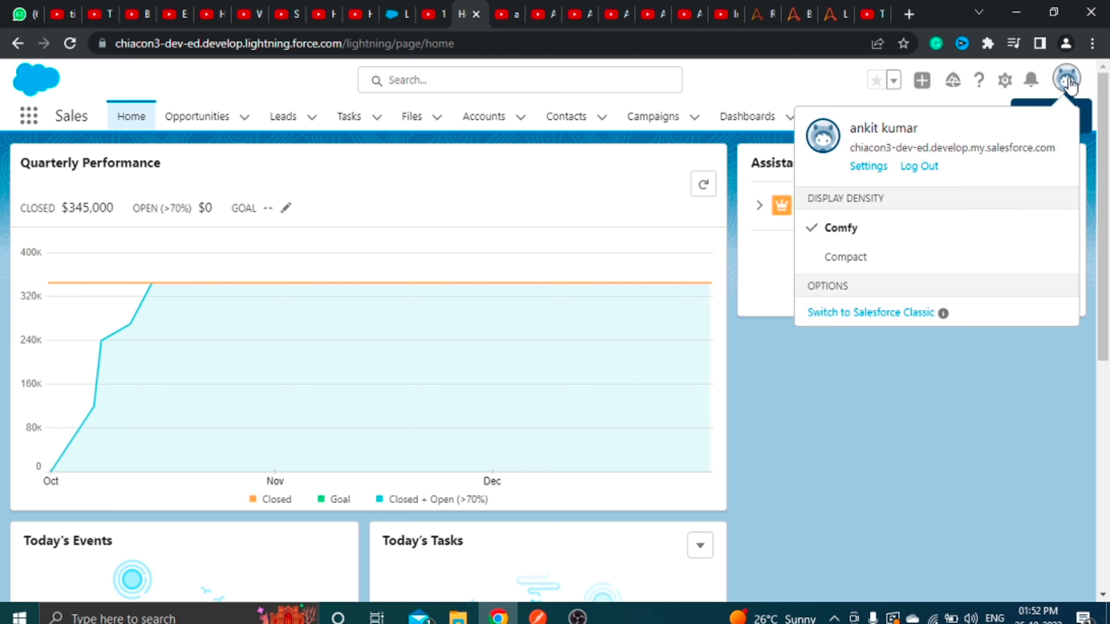
pyautogui.click(869, 167)
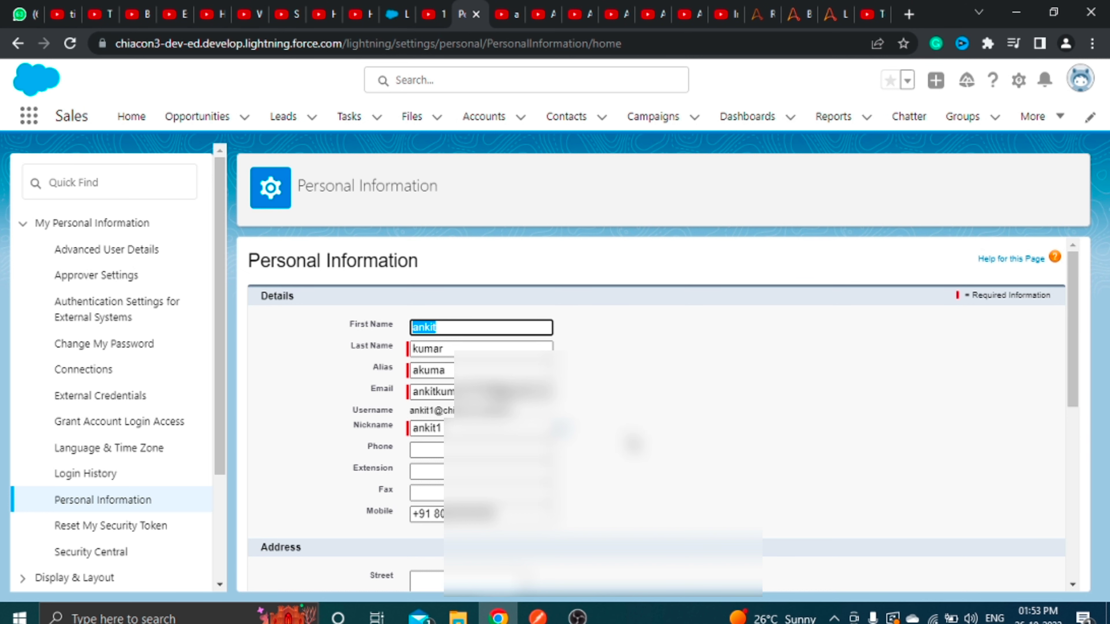
pyautogui.scroll(-5, 634, 444)
pyautogui.scroll(-4, 634, 445)
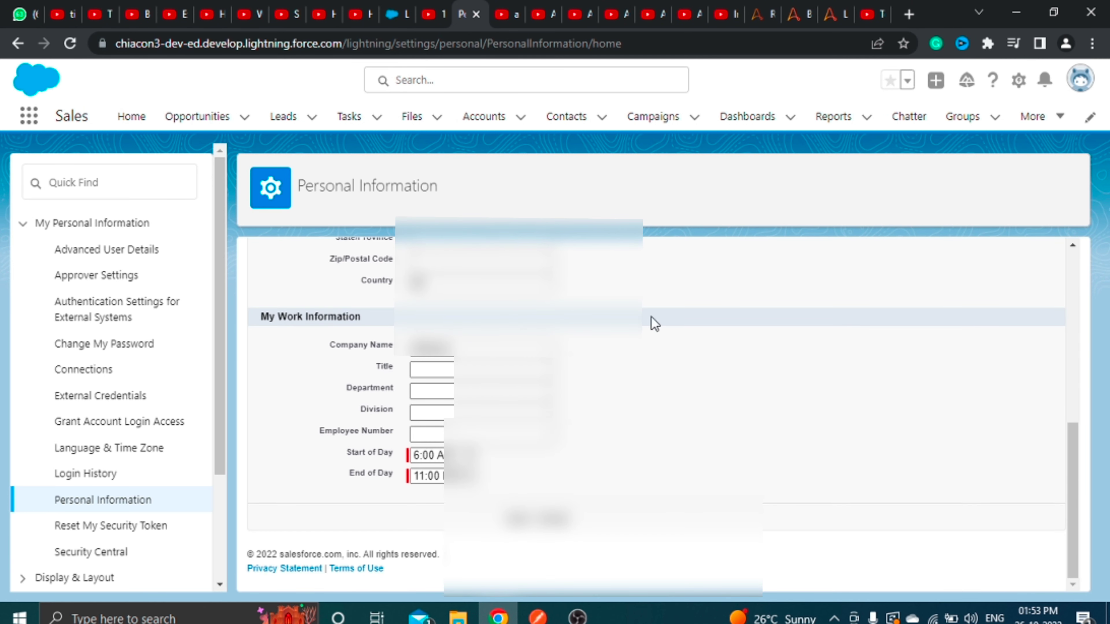
pyautogui.scroll(14, 523, 350)
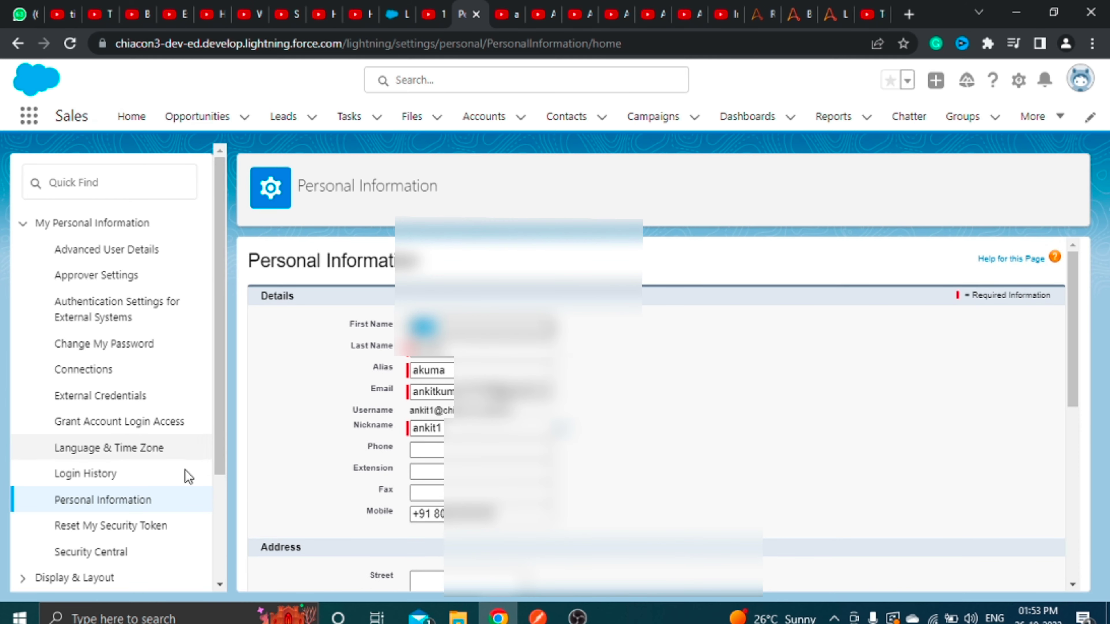
# Reset My Security Token so a new token is emailed, then go to Setup Home.
pyautogui.click(99, 528)
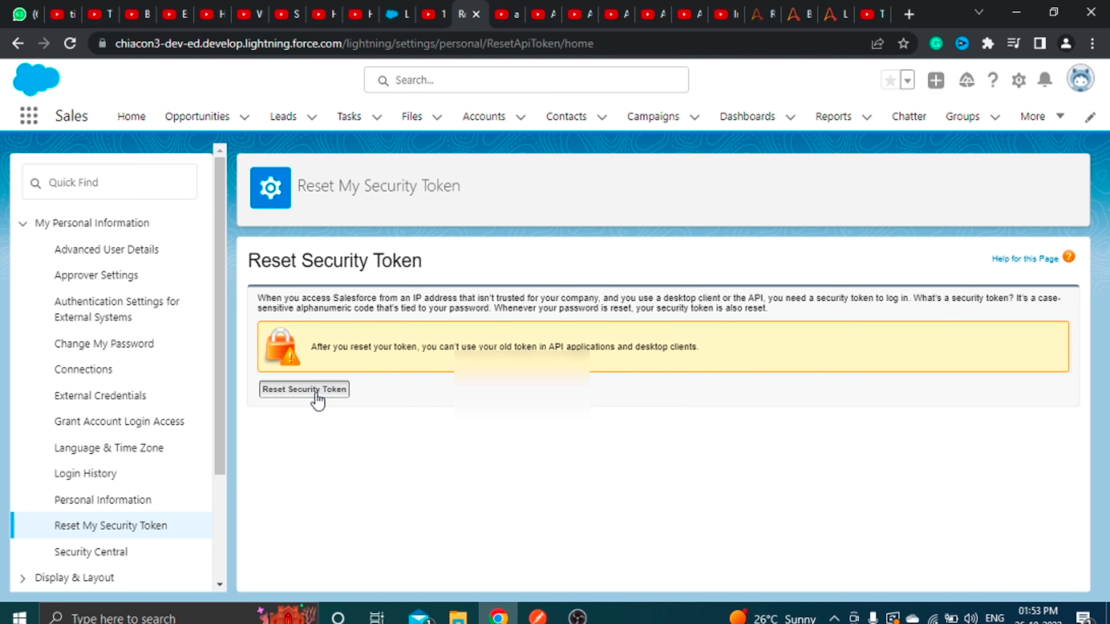
pyautogui.click(317, 392)
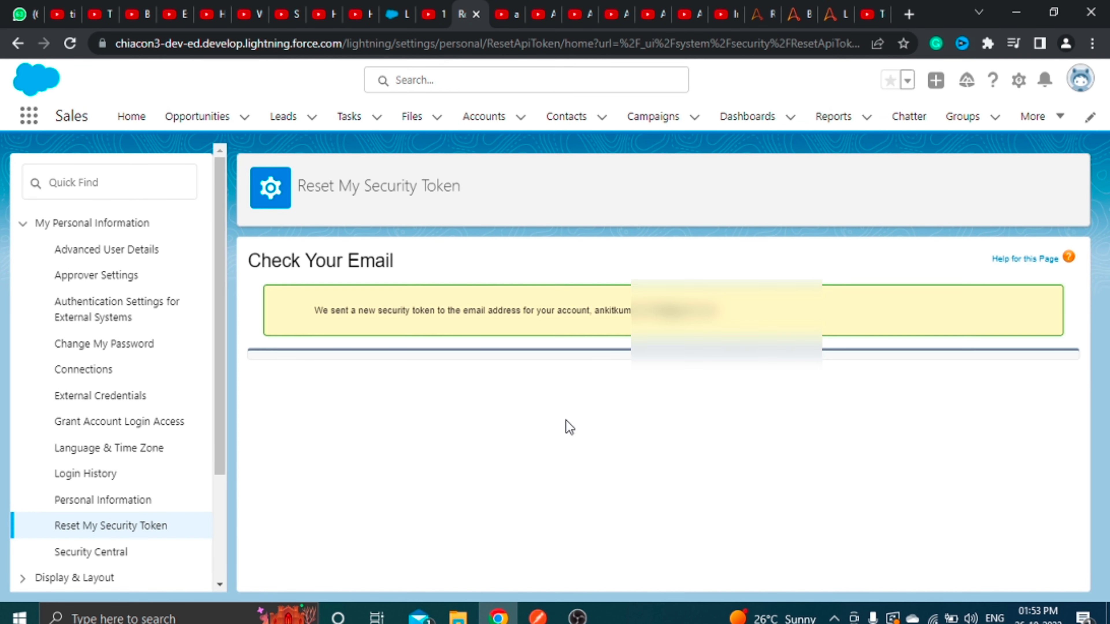
pyautogui.scroll(-3, 186, 528)
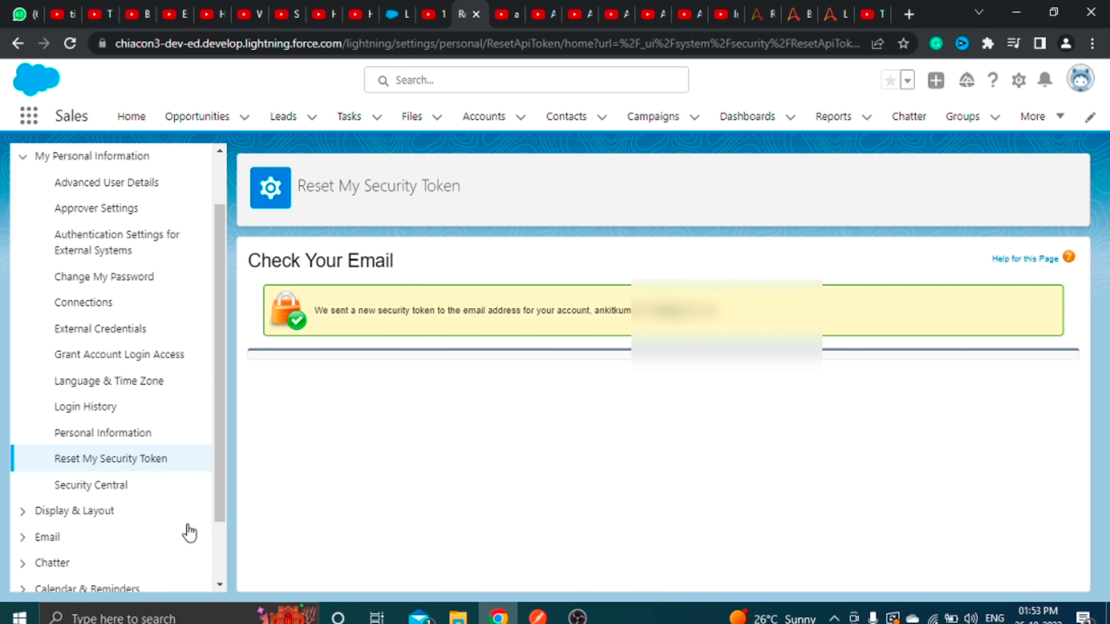
pyautogui.click(1020, 82)
pyautogui.click(953, 136)
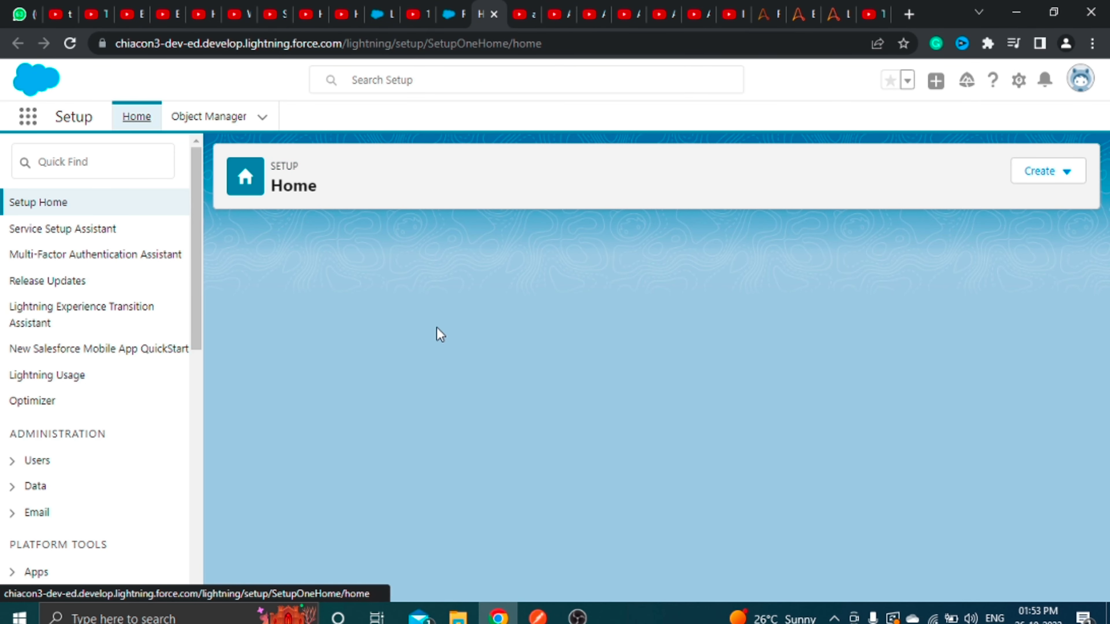
# Open App Manager under Platform Tools > Apps and dismiss the Guidance Center popup and panel.
pyautogui.scroll(-2, 42, 546)
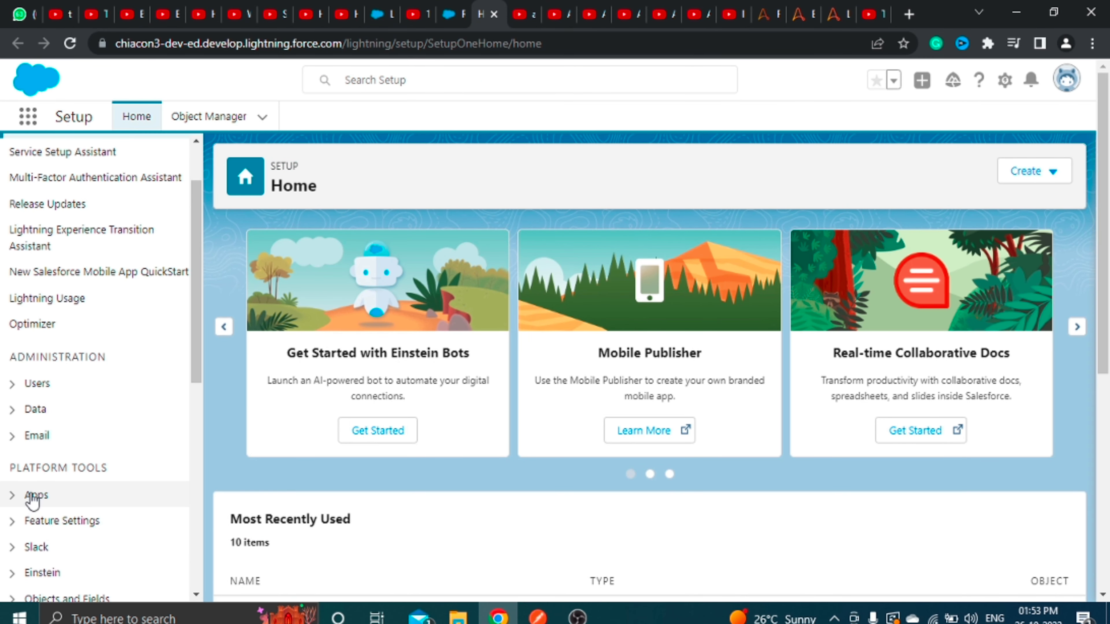
pyautogui.click(34, 498)
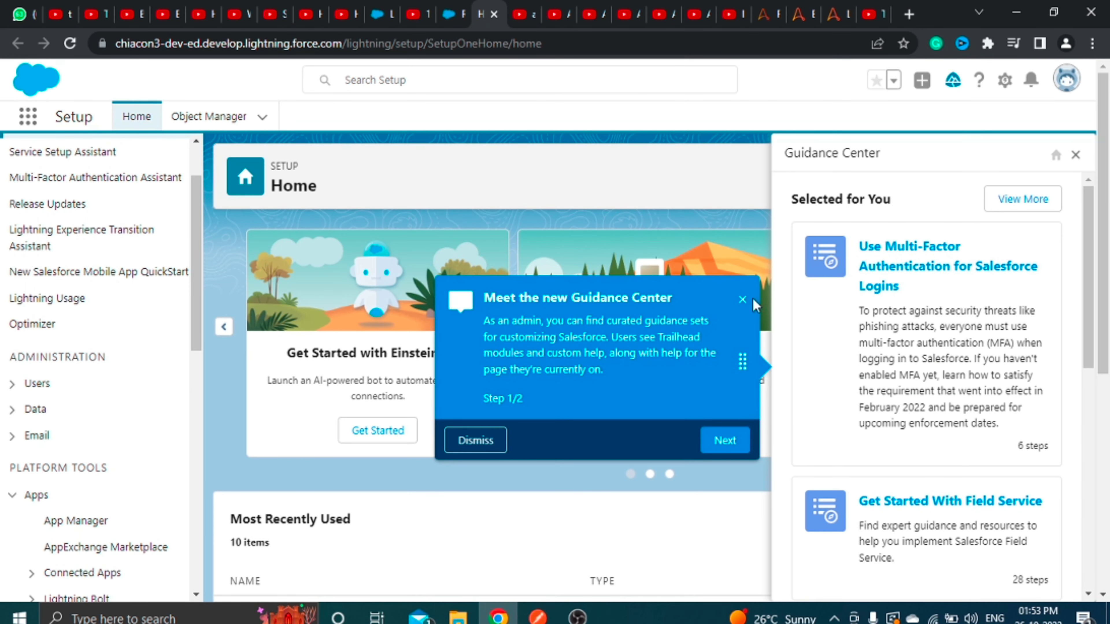
pyautogui.click(748, 300)
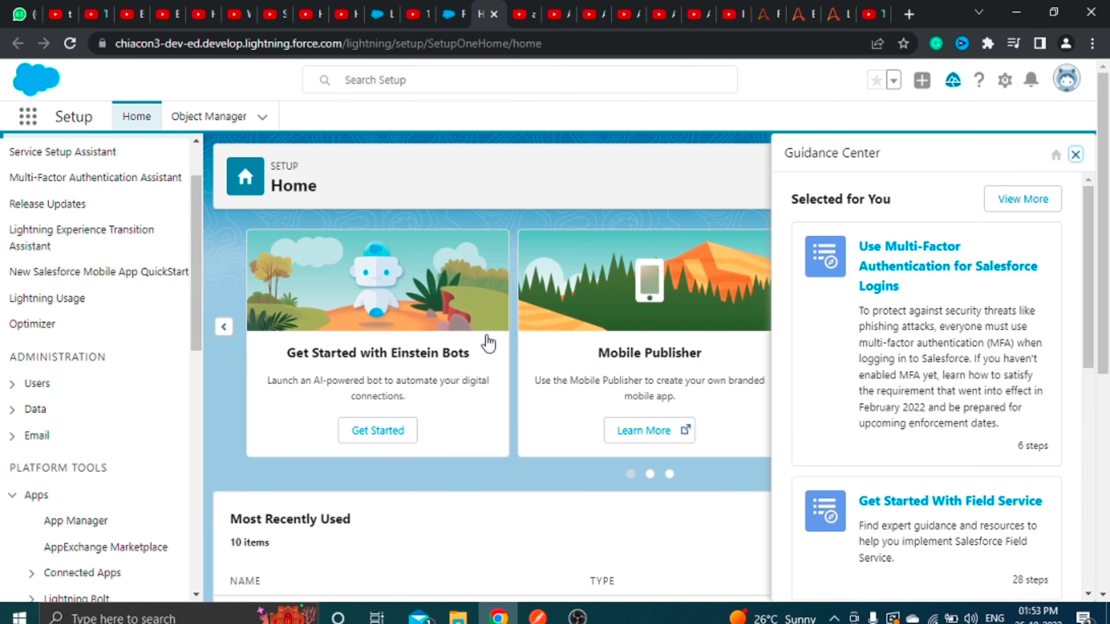
pyautogui.click(89, 527)
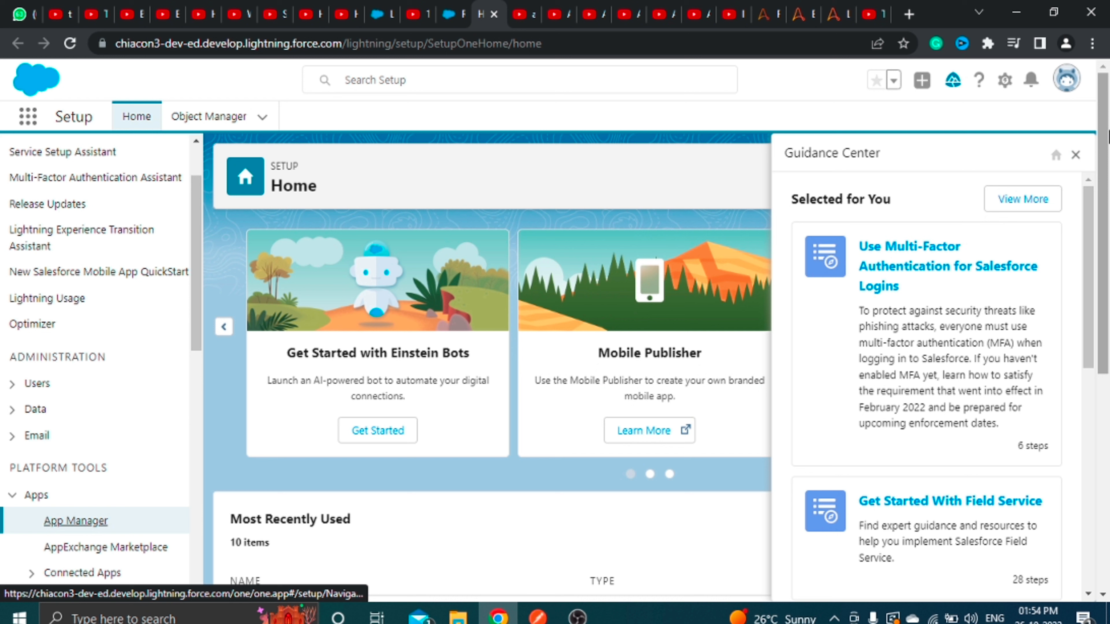
pyautogui.click(1076, 155)
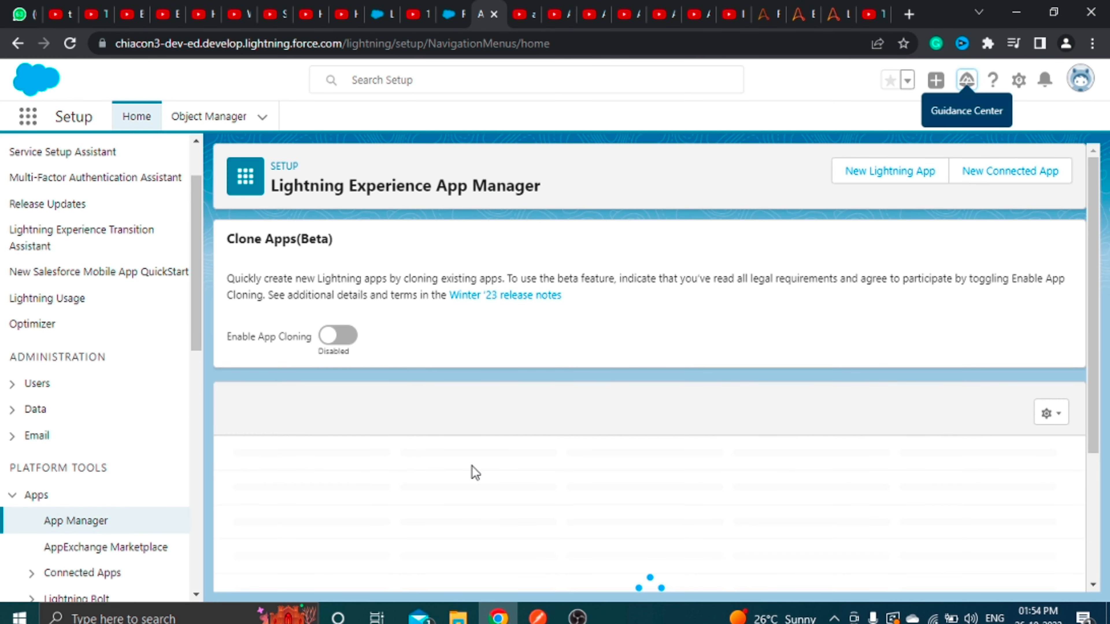
# Browse the apps table and check the View, Edit and Manage actions for the UiPath app.
pyautogui.scroll(-5, 541, 492)
pyautogui.scroll(-5, 542, 494)
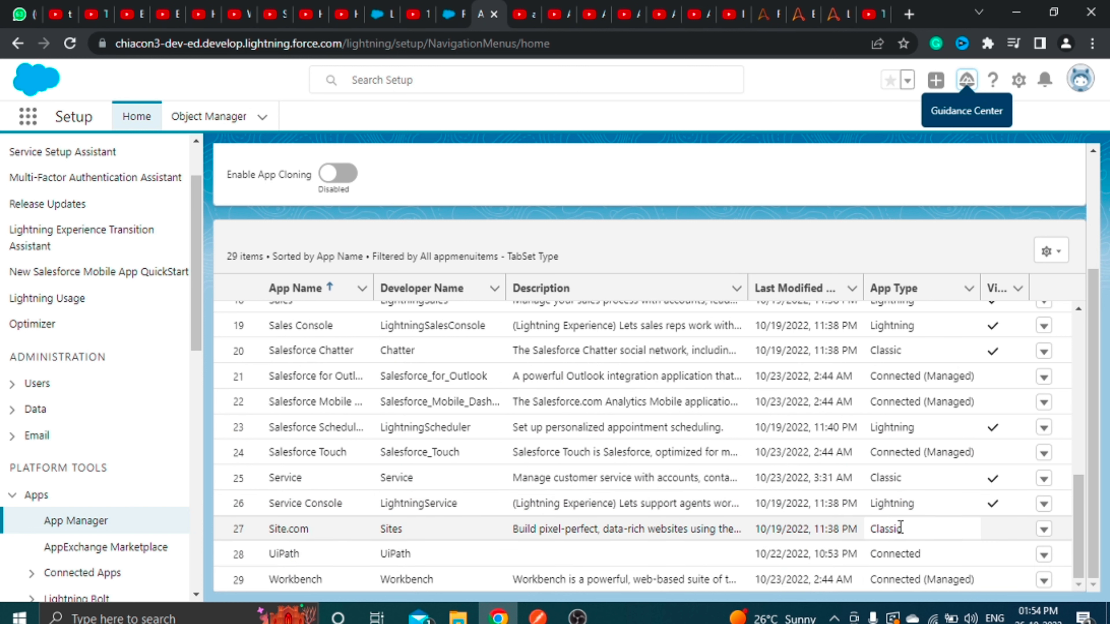
pyautogui.click(1049, 563)
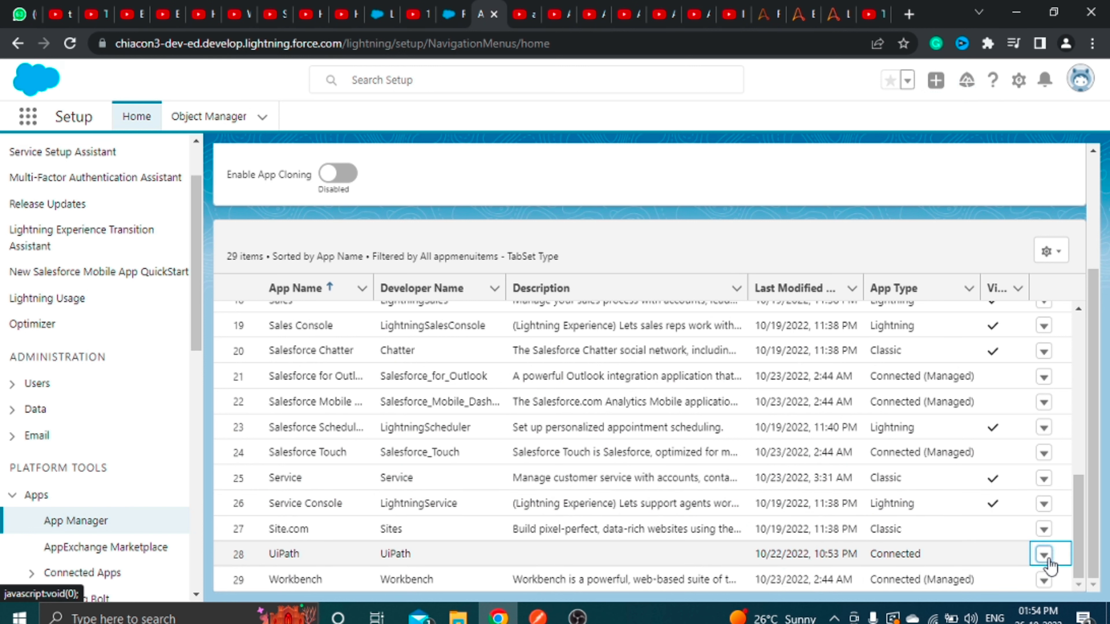
pyautogui.click(1043, 564)
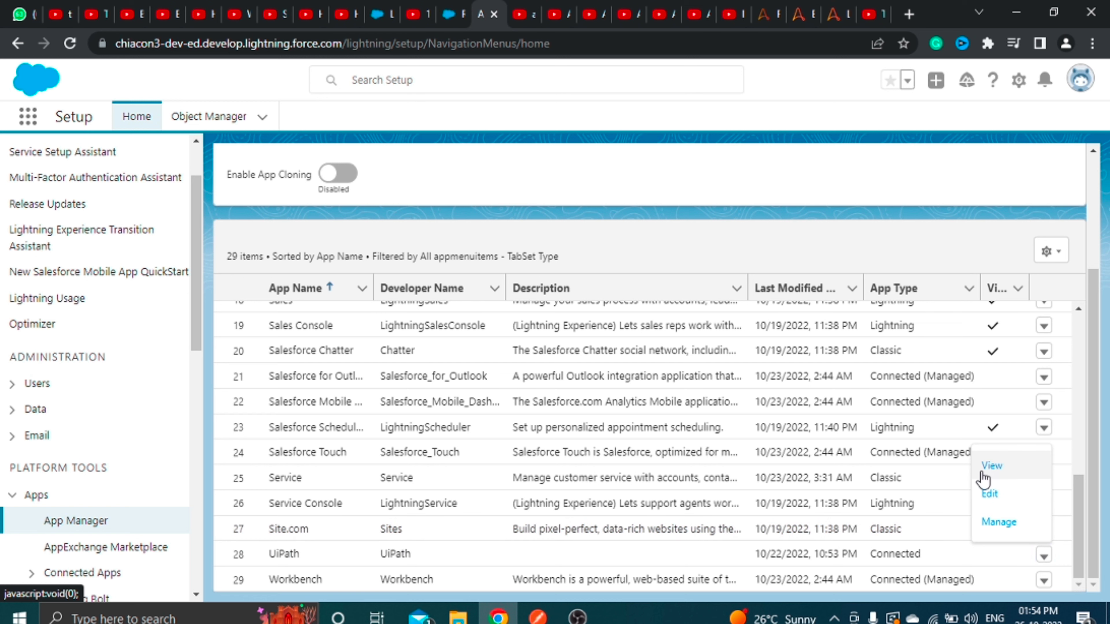
pyautogui.scroll(4, 988, 242)
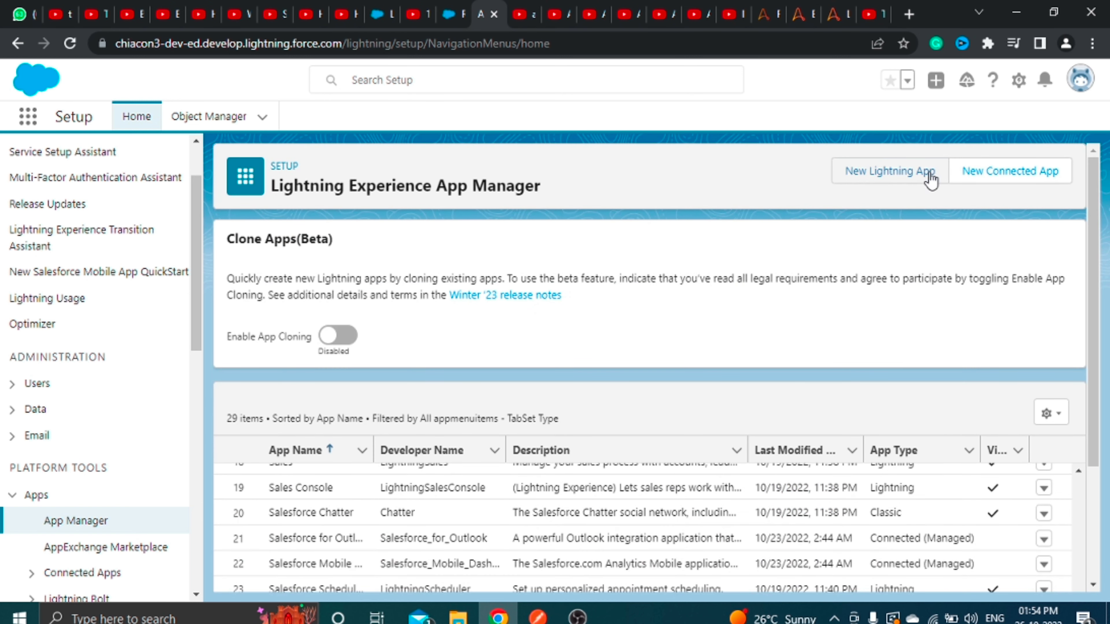
# Start a new connected app named 'Excel' with matching API Name and the contact email.
pyautogui.click(1022, 179)
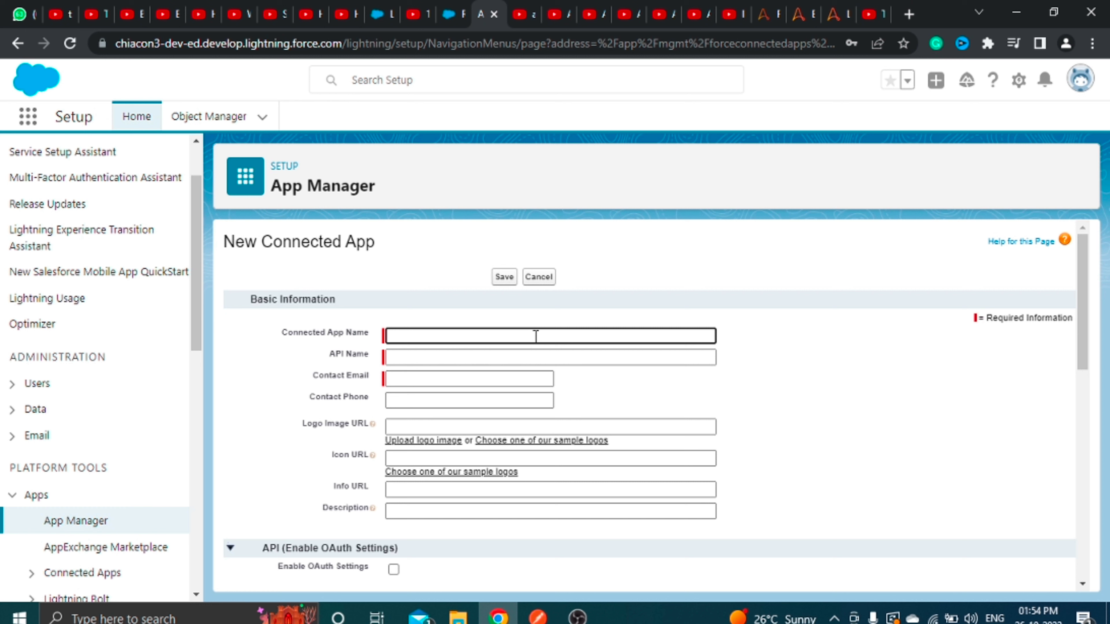
pyautogui.write('Excel')
pyautogui.click(522, 355)
pyautogui.click(480, 378)
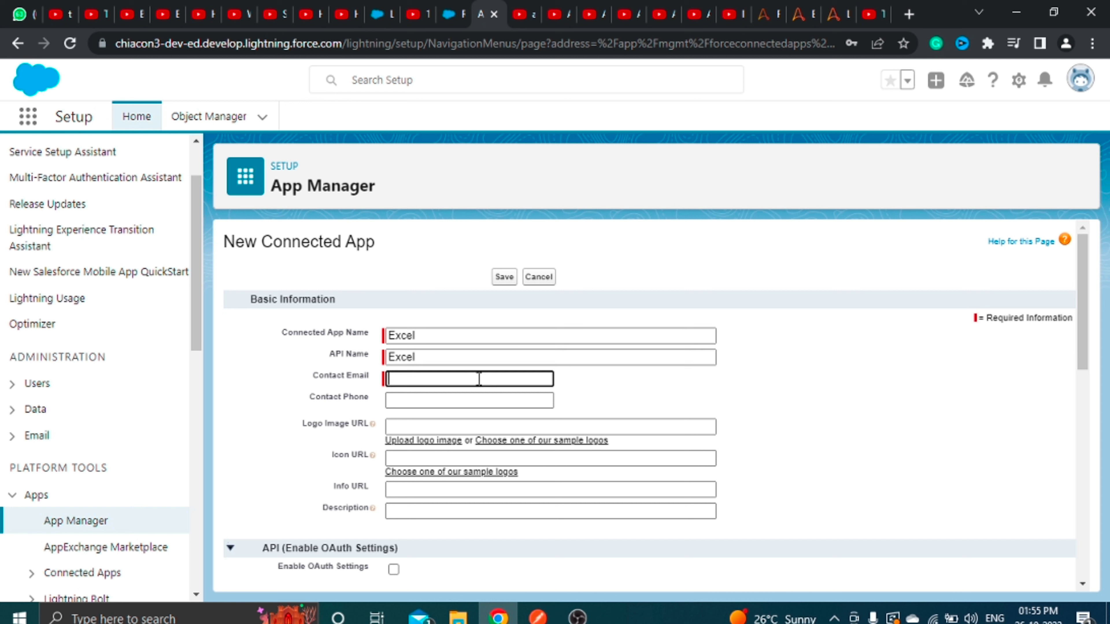
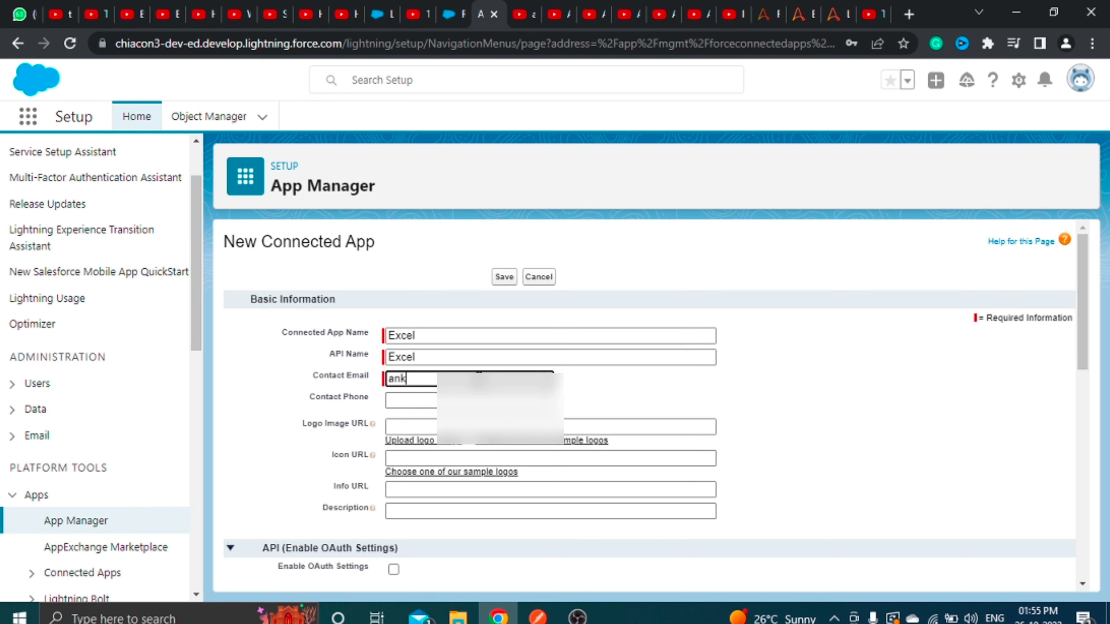
# Enable OAuth settings and add the Full access (full) scope.
pyautogui.scroll(-4, 305, 358)
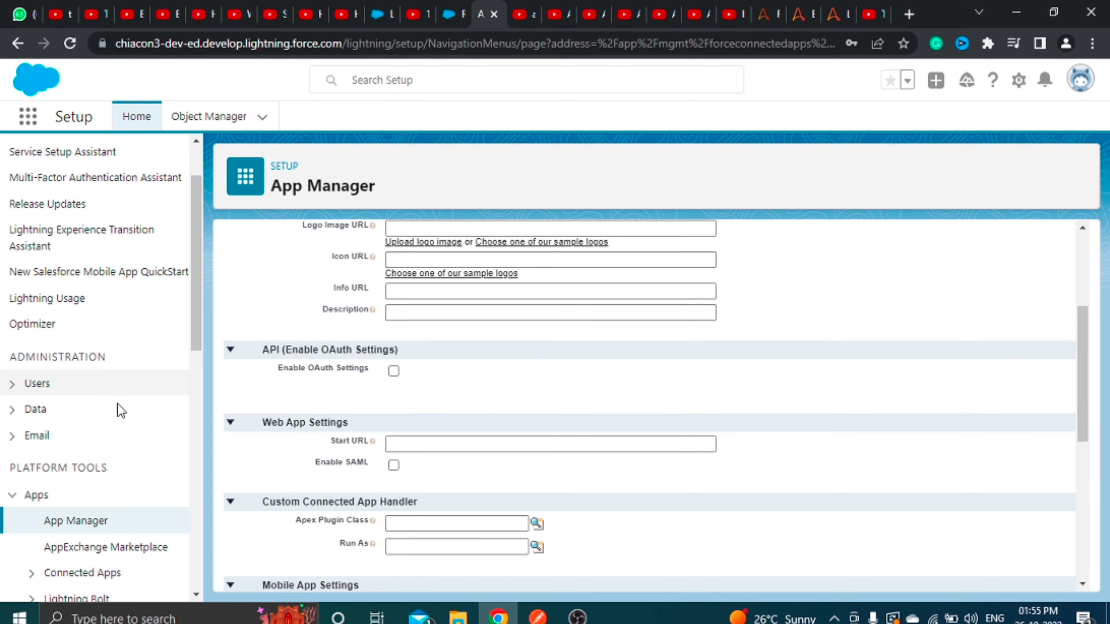
pyautogui.click(394, 371)
pyautogui.scroll(-3, 495, 445)
pyautogui.scroll(-4, 496, 444)
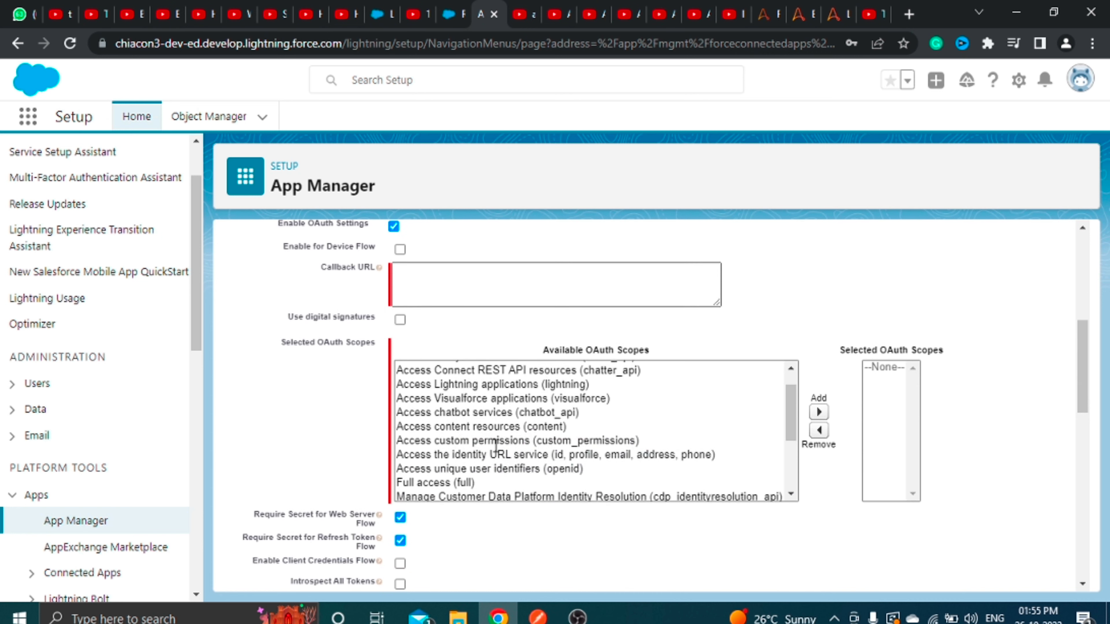
pyautogui.click(452, 459)
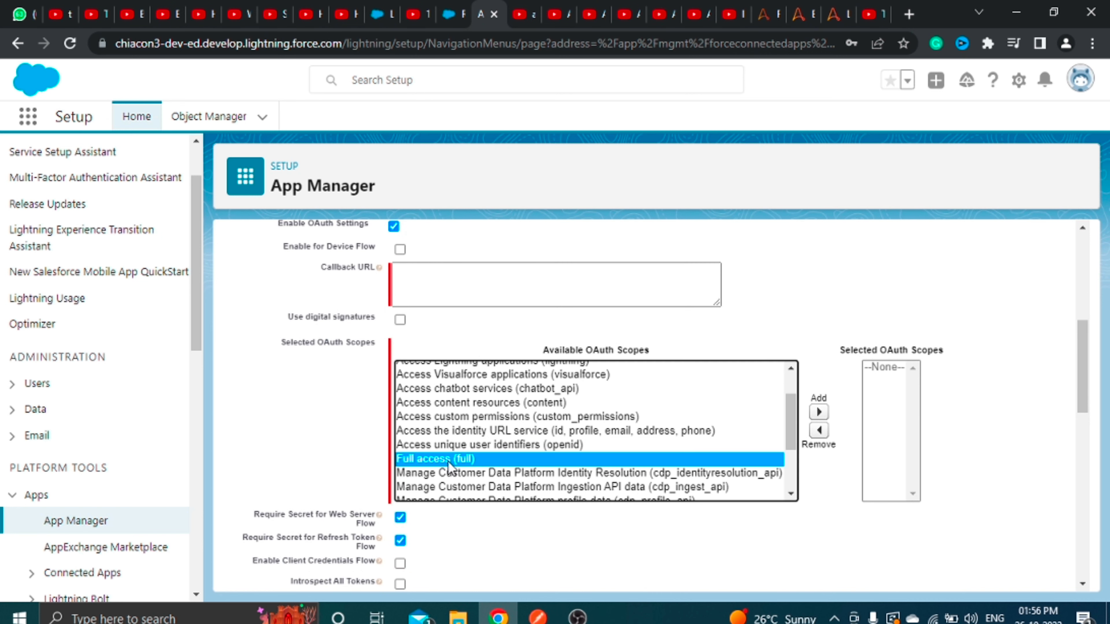
pyautogui.click(822, 413)
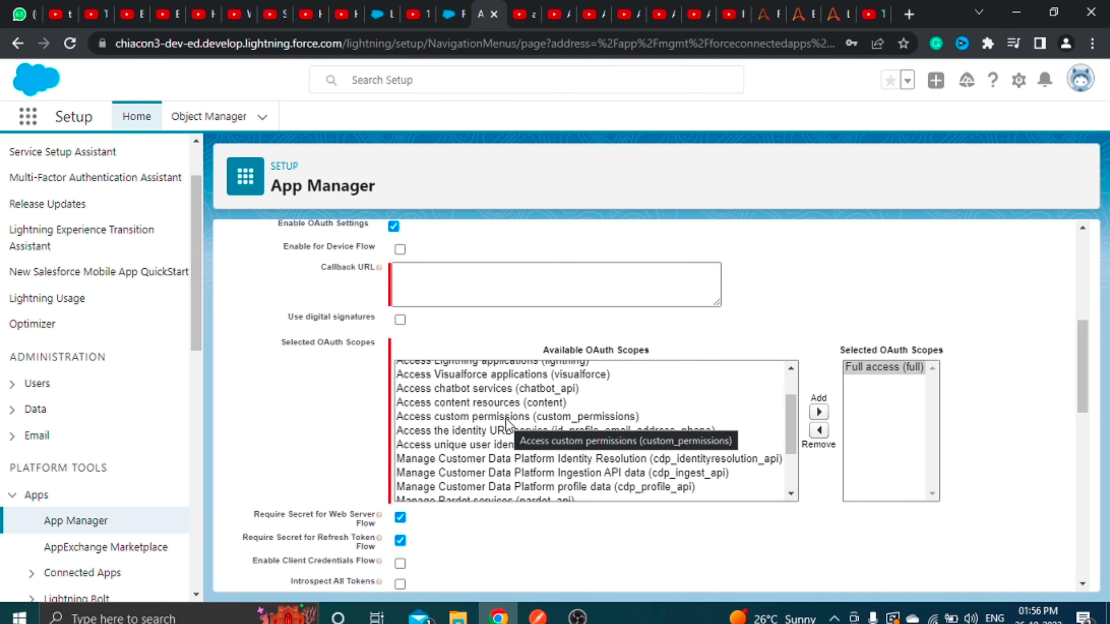
# Add the refresh_token, offline_access scope and save the connected app.
pyautogui.scroll(-4, 507, 421)
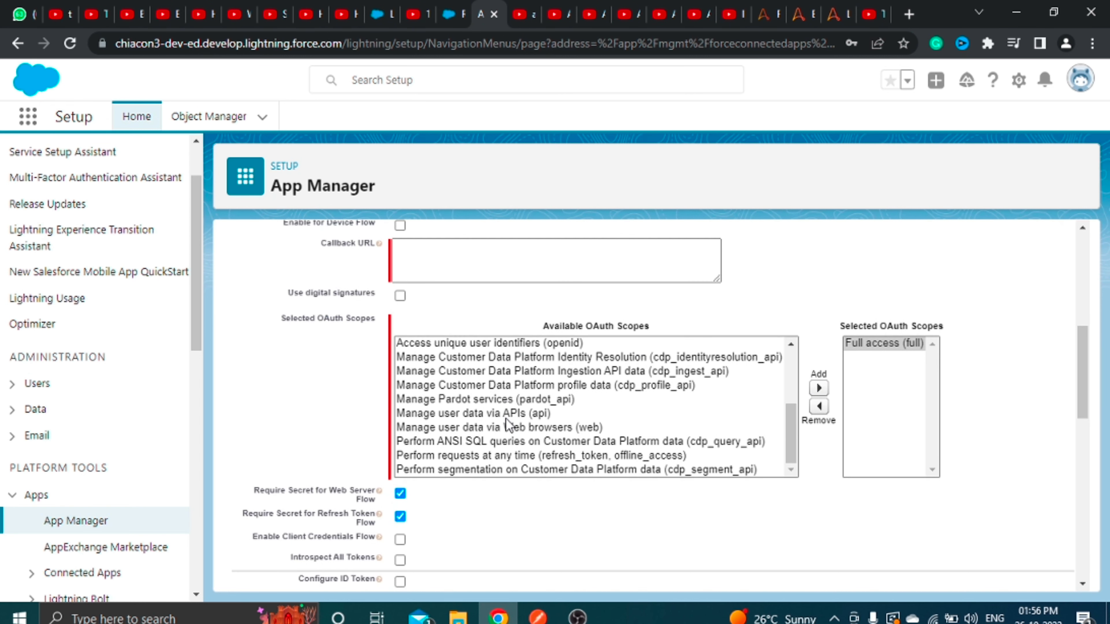
pyautogui.click(501, 459)
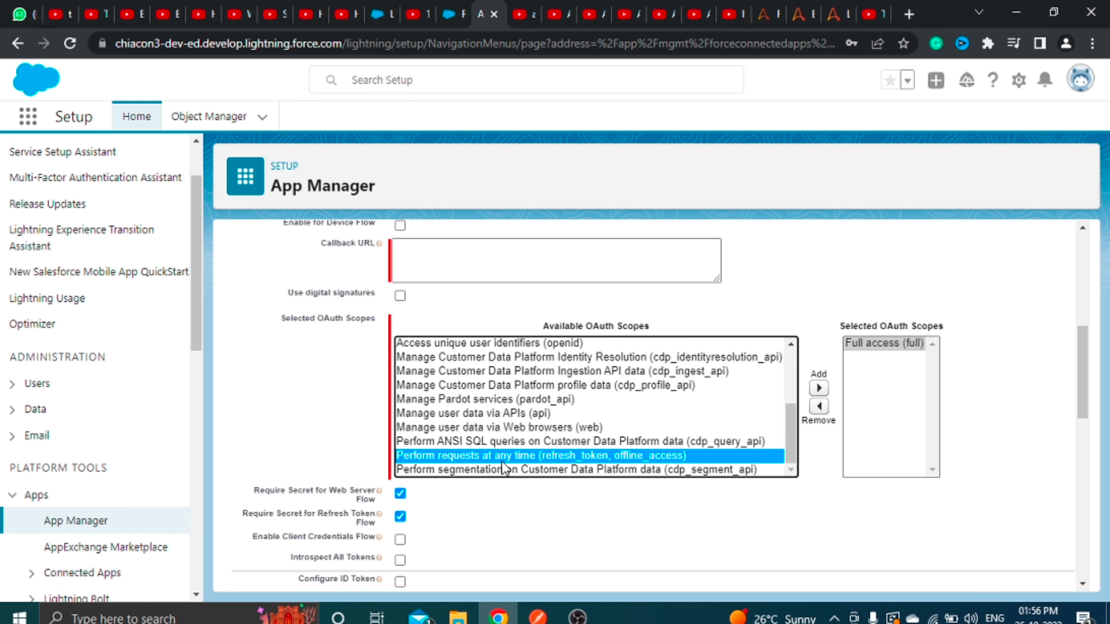
pyautogui.click(819, 391)
pyautogui.scroll(-3, 512, 489)
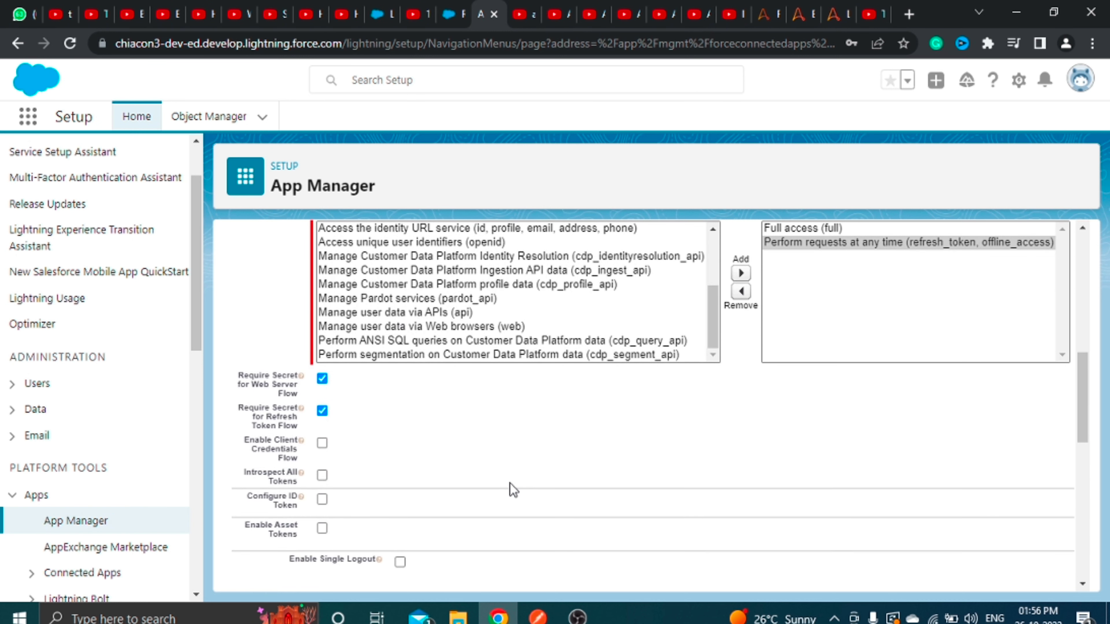
pyautogui.scroll(-10, 513, 489)
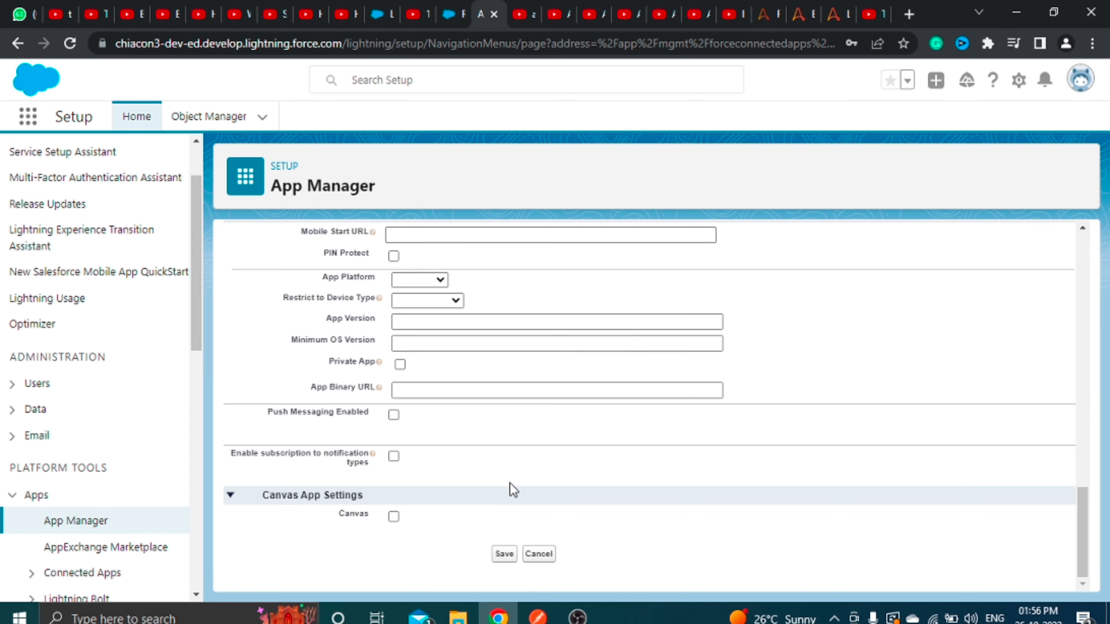
pyautogui.click(504, 556)
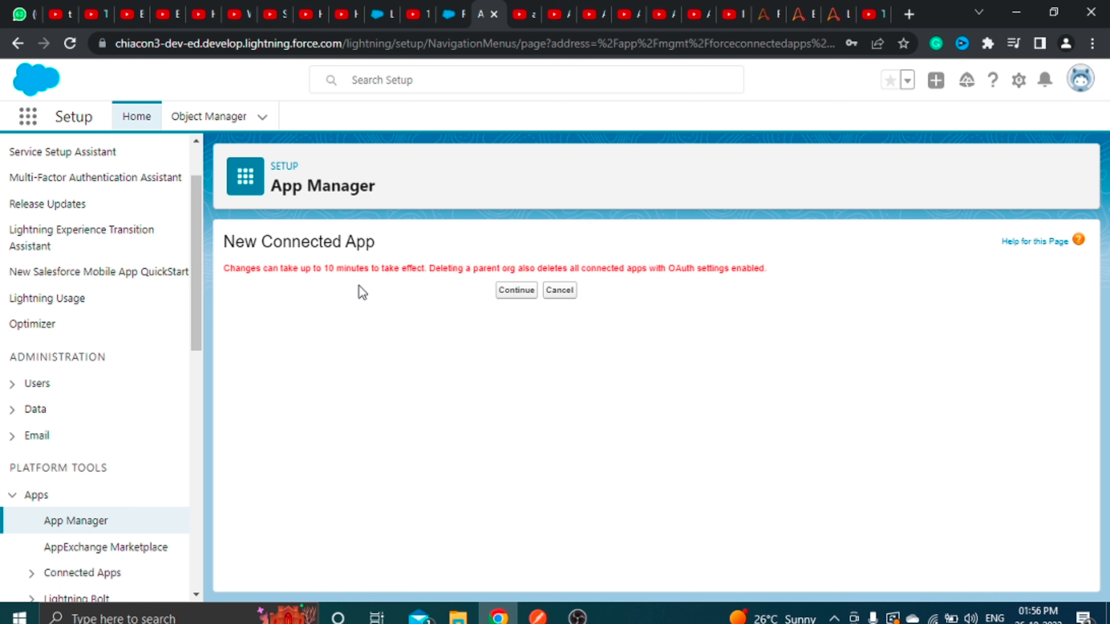
# Continue past the change-delay notice and check the invalid callback URL error.
pyautogui.click(514, 291)
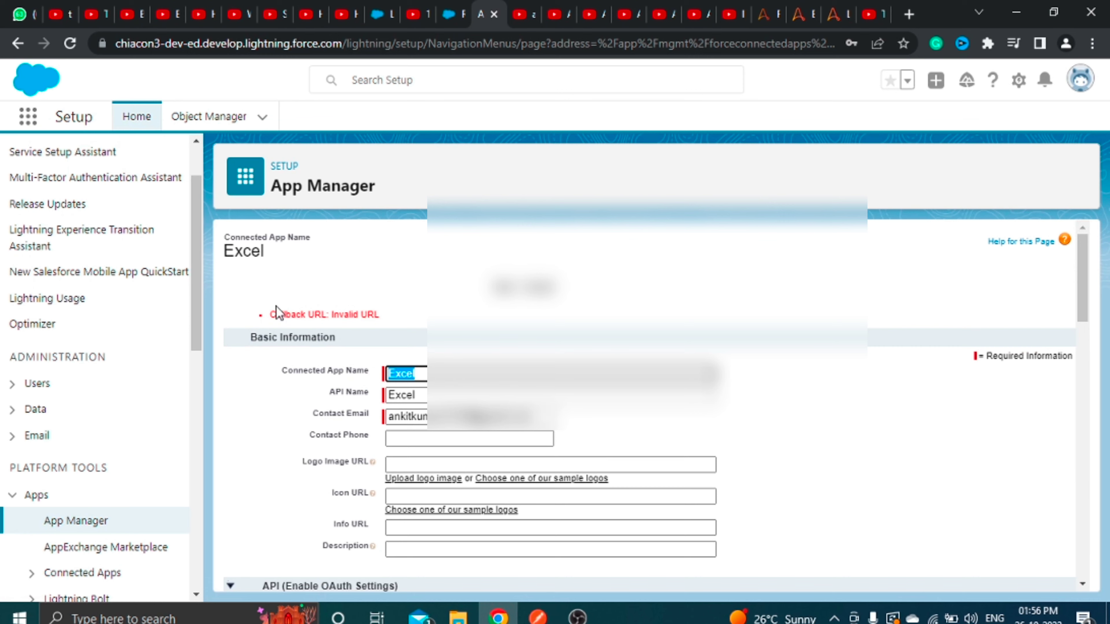
pyautogui.moveTo(403, 308); pyautogui.dragTo(285, 315)
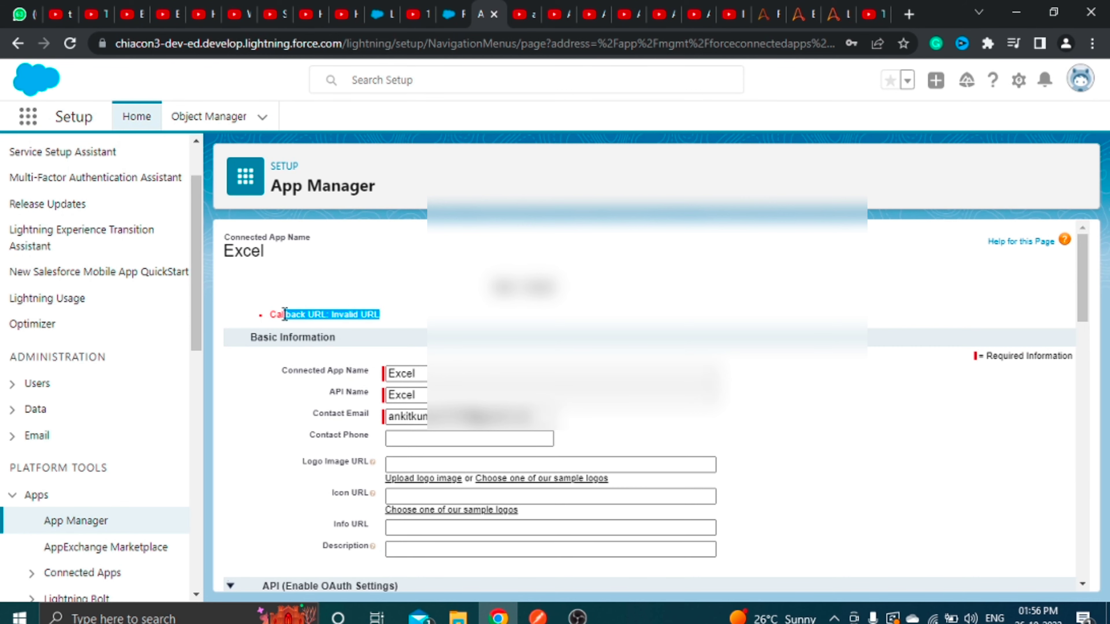
pyautogui.scroll(-5, 637, 419)
pyautogui.scroll(-6, 634, 410)
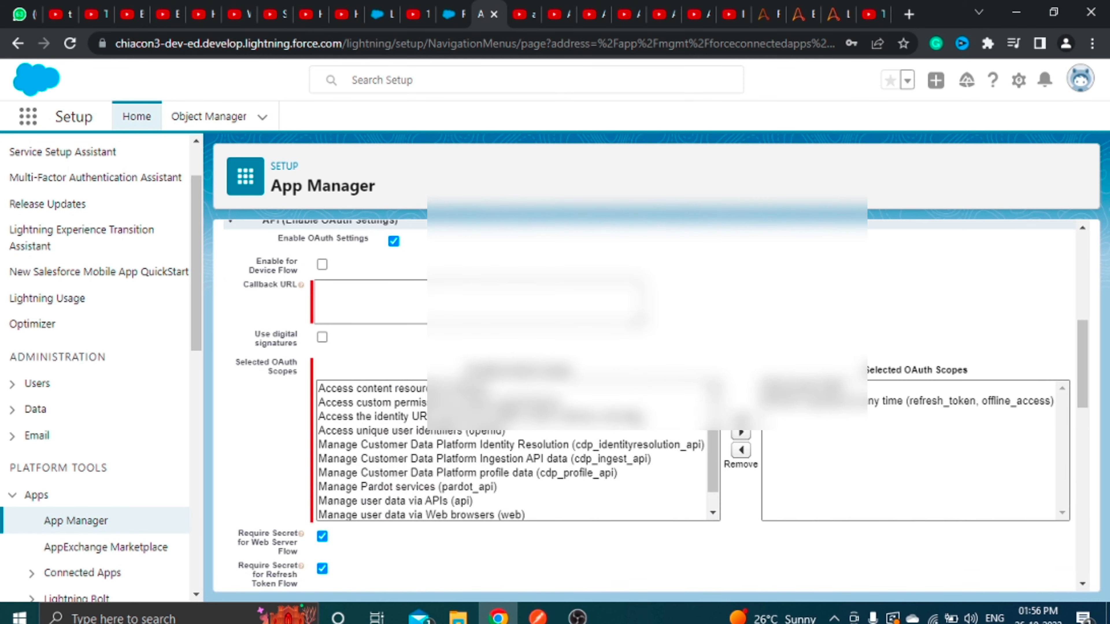
pyautogui.scroll(2, 634, 410)
pyautogui.scroll(4, 635, 413)
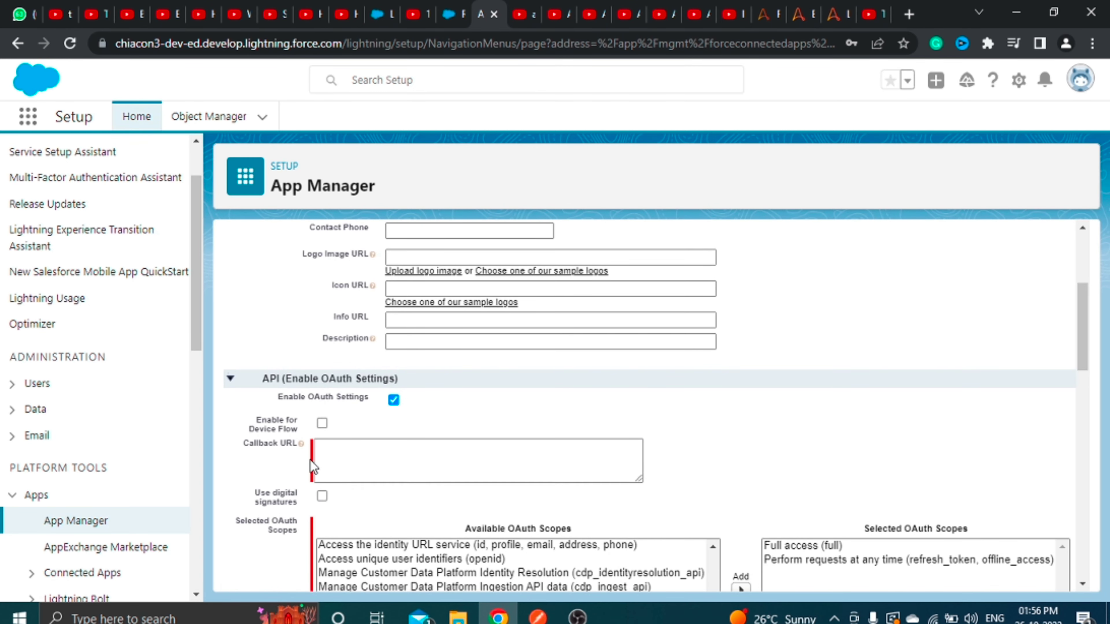
pyautogui.click(333, 462)
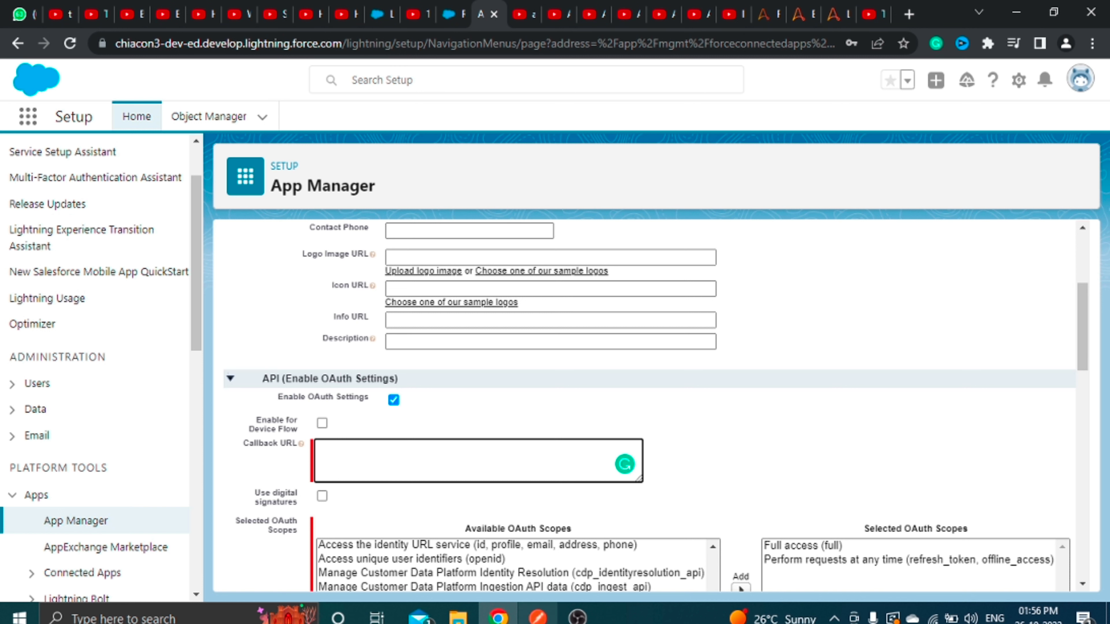
pyautogui.write('https://login.salesforce.com')
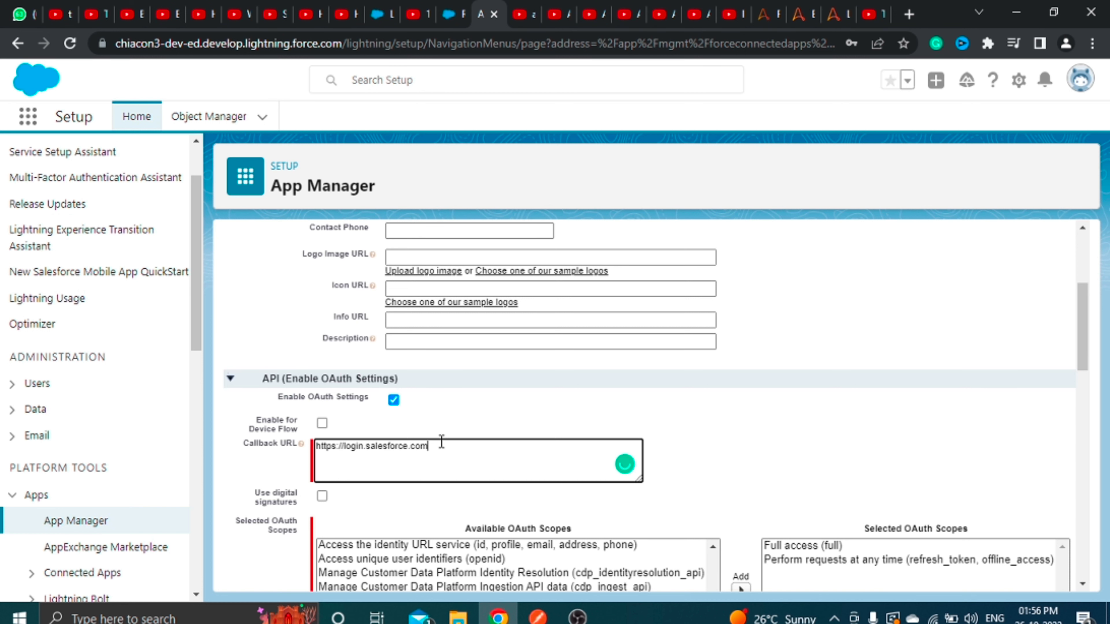
pyautogui.moveTo(466, 457); pyautogui.dragTo(314, 446)
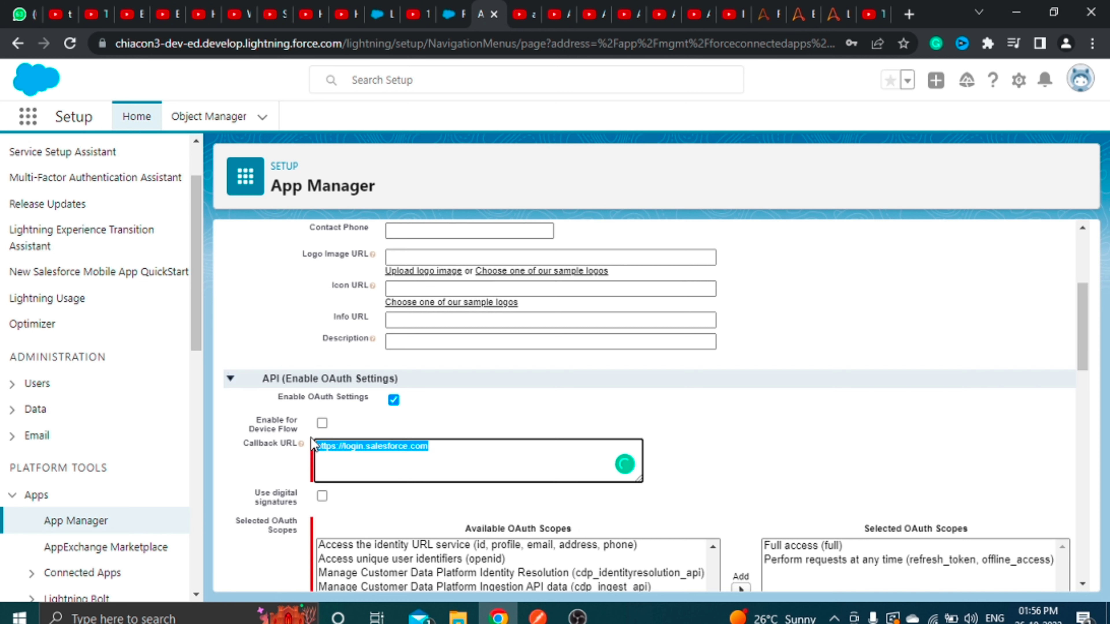
pyautogui.click(439, 445)
pyautogui.scroll(-15, 592, 446)
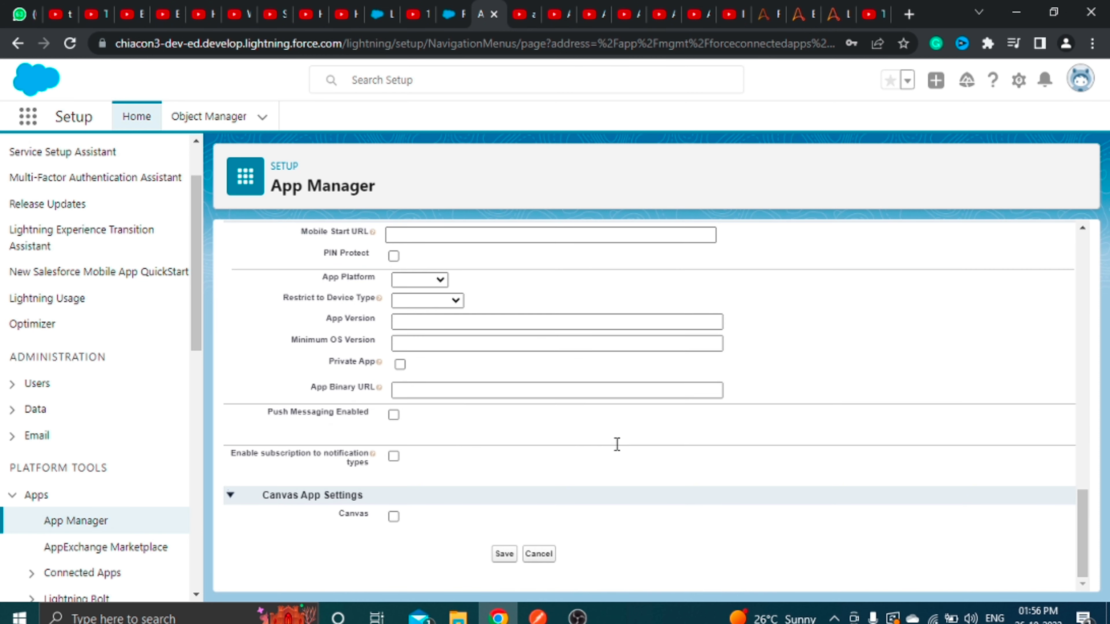
pyautogui.click(503, 555)
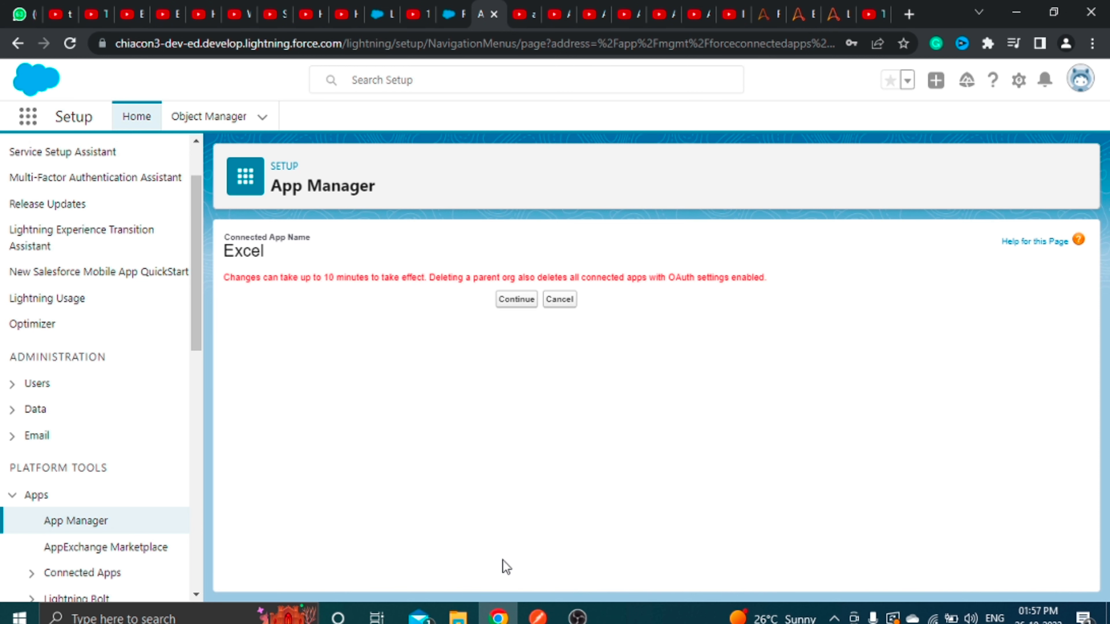
pyautogui.click(518, 304)
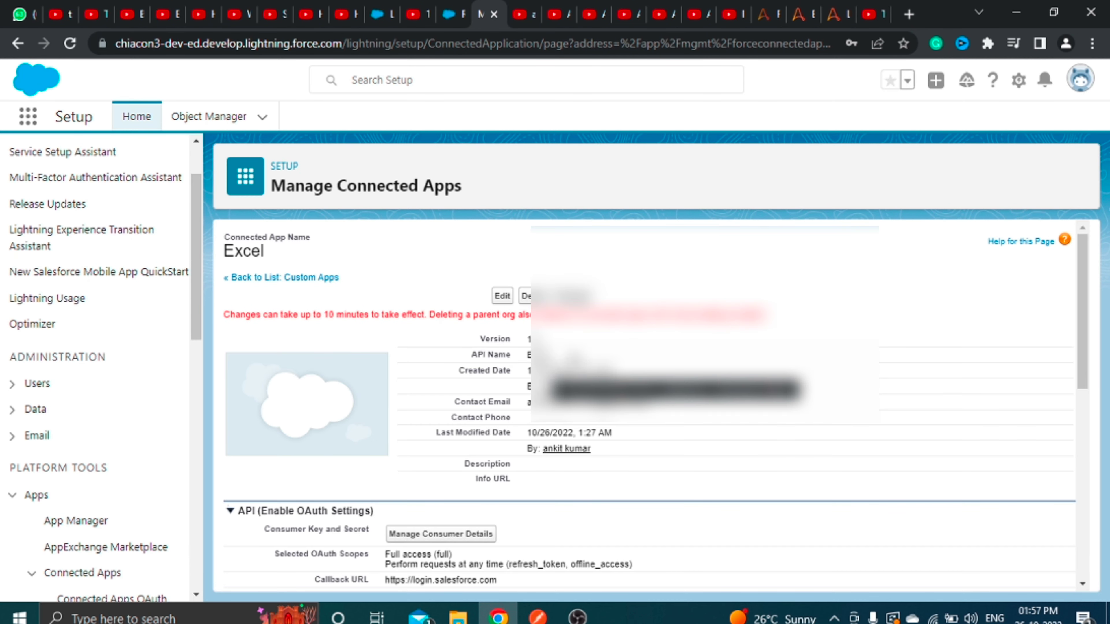
# Scroll through the Excel app's OAuth settings, then check the access token and client id lines in Notepad.
pyautogui.scroll(-2, 597, 489)
pyautogui.scroll(1, 597, 490)
pyautogui.scroll(-3, 597, 489)
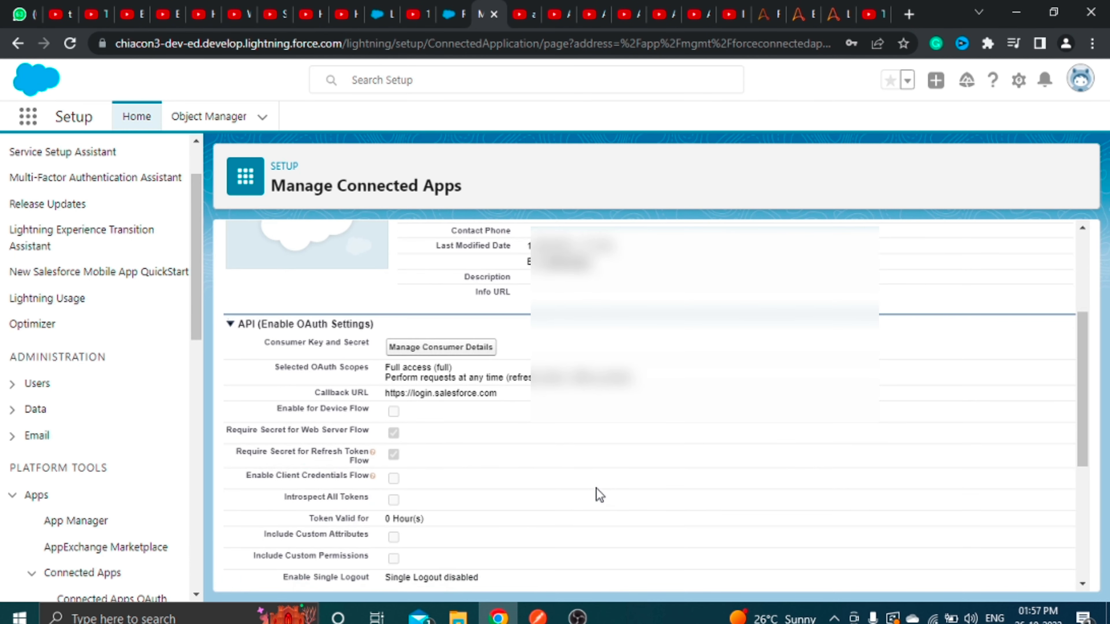
pyautogui.scroll(-6, 597, 489)
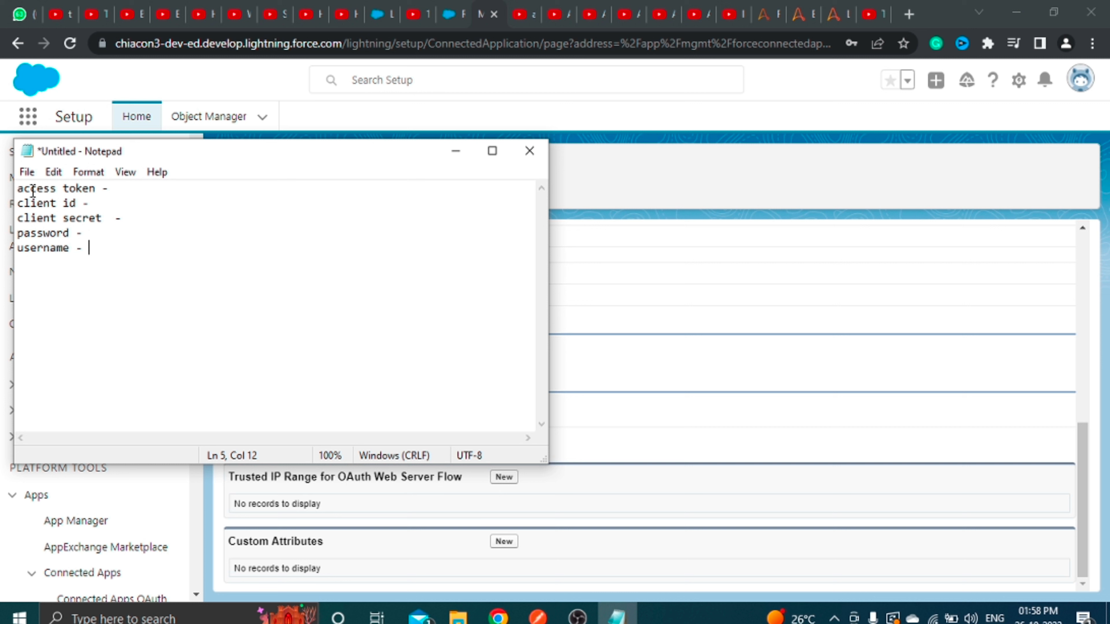
pyautogui.moveTo(30, 191); pyautogui.dragTo(140, 183)
pyautogui.moveTo(17, 203); pyautogui.dragTo(114, 199)
# Go over the client secret, password, username and client id entries in Notepad, then bring Salesforce back.
pyautogui.click(114, 199)
pyautogui.moveTo(30, 218); pyautogui.dragTo(141, 223)
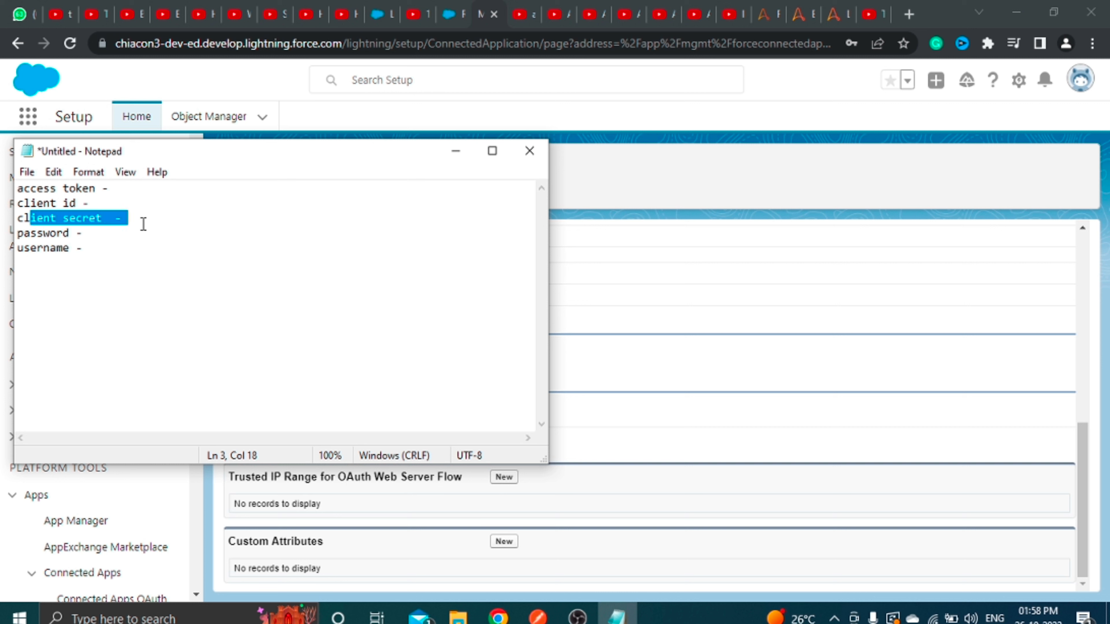
pyautogui.click(145, 224)
pyautogui.moveTo(18, 233)
pyautogui.mouseDown()
pyautogui.moveTo(82, 248)
pyautogui.moveTo(18, 233)
pyautogui.mouseUp()
pyautogui.click(82, 245)
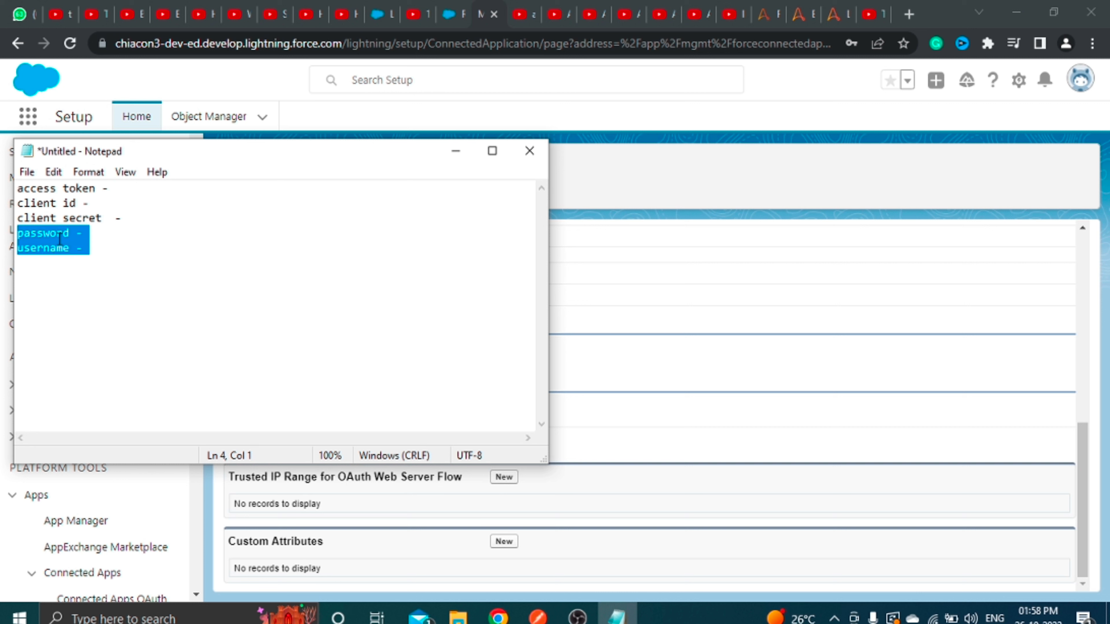
pyautogui.click(125, 241)
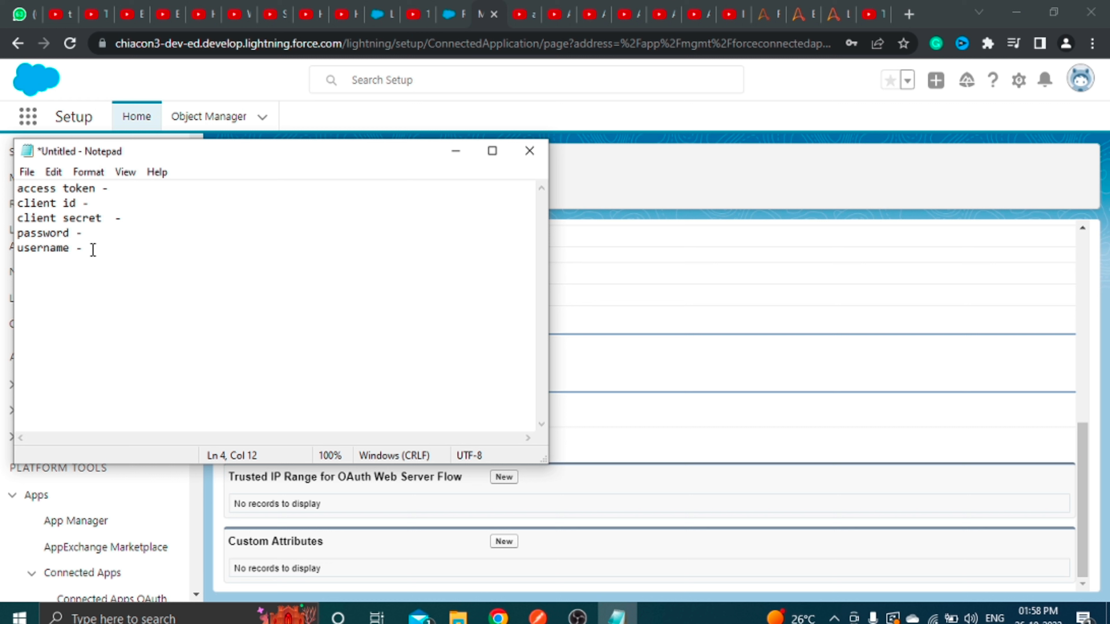
pyautogui.moveTo(51, 204)
pyautogui.mouseDown()
pyautogui.moveTo(129, 217)
pyautogui.moveTo(40, 204)
pyautogui.mouseUp()
pyautogui.click(606, 162)
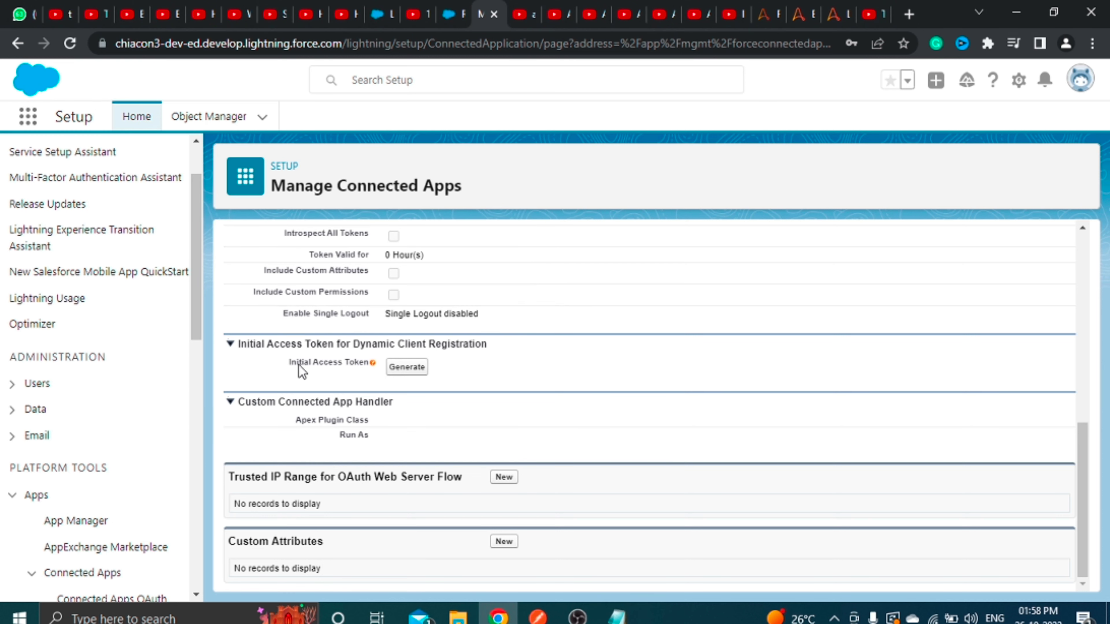
# Find Manage Consumer Details under API (Enable OAuth Settings) and request the consumer key and secret.
pyautogui.moveTo(297, 363); pyautogui.dragTo(465, 376)
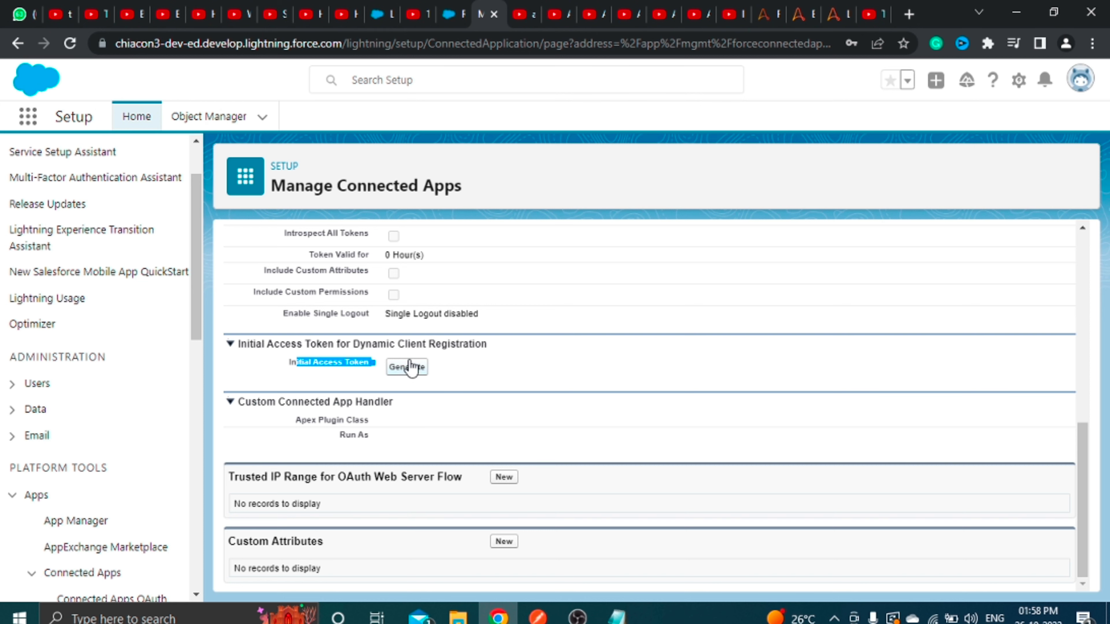
pyautogui.scroll(5, 419, 365)
pyautogui.scroll(-2, 407, 373)
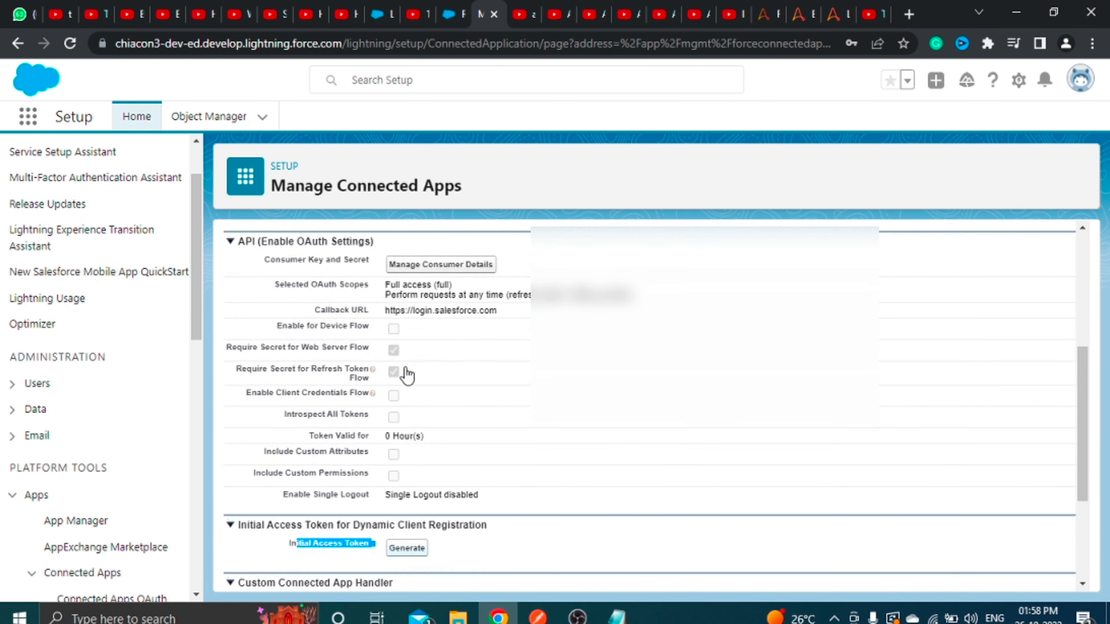
pyautogui.scroll(3, 408, 376)
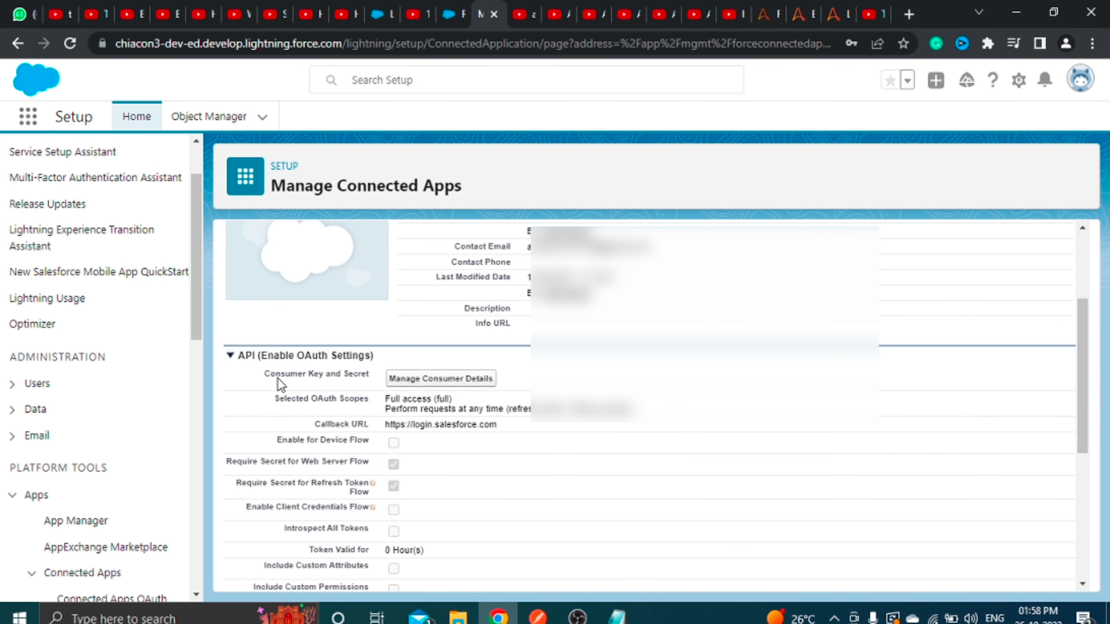
pyautogui.moveTo(277, 376); pyautogui.dragTo(464, 384)
pyautogui.click(464, 384)
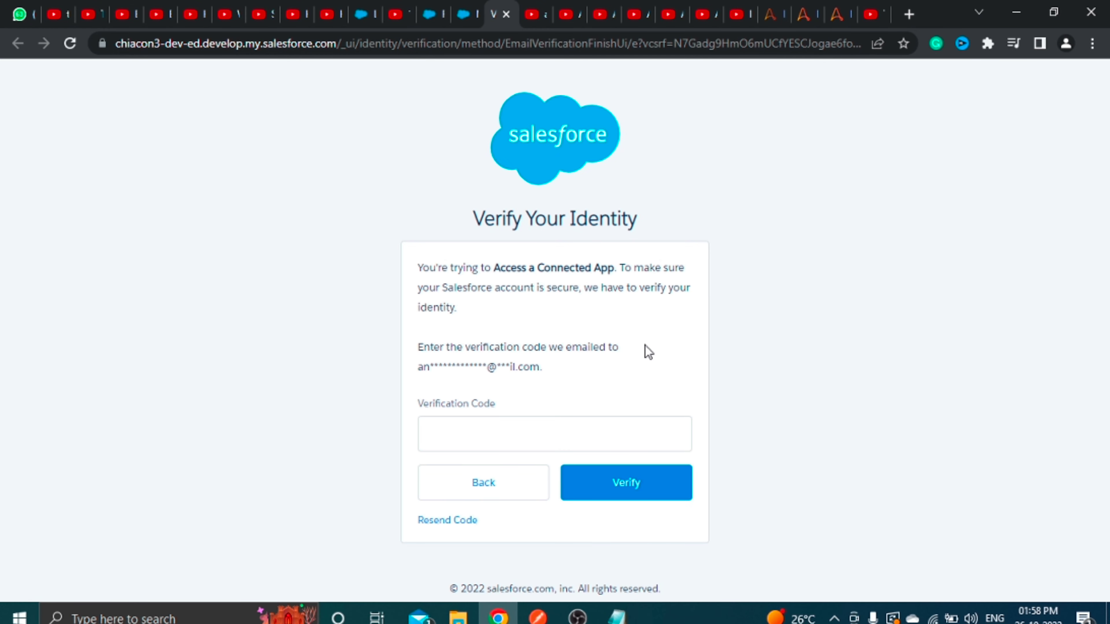
# Paste the emailed verification code and verify to reveal the Excel app's consumer key and secret.
pyautogui.click(556, 435)
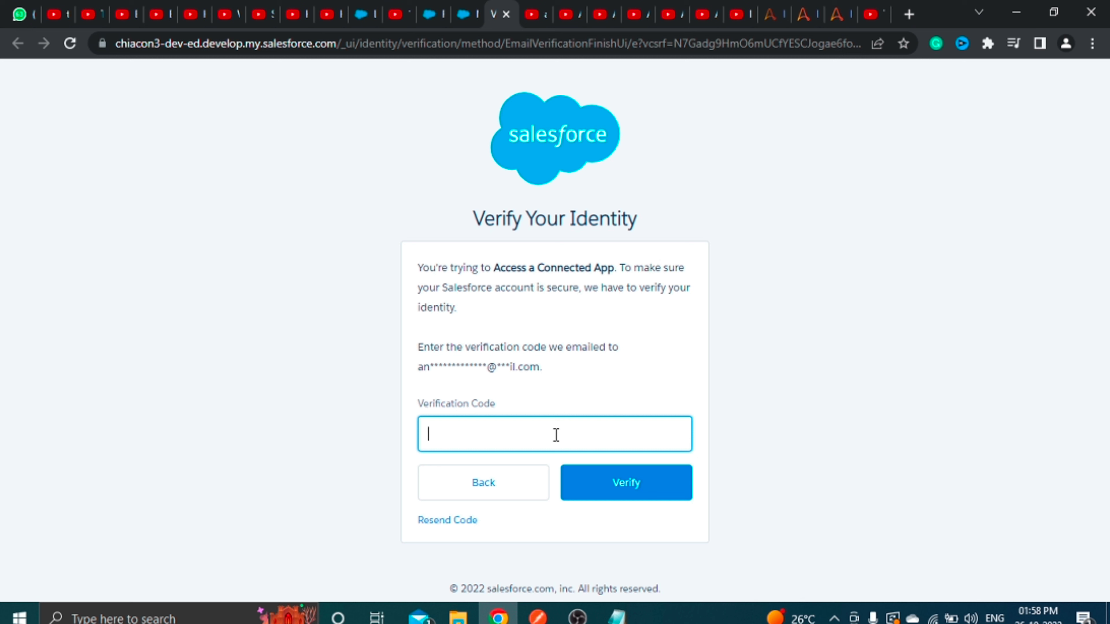
pyautogui.hotkey('ctrl', 'v')
pyautogui.click(627, 486)
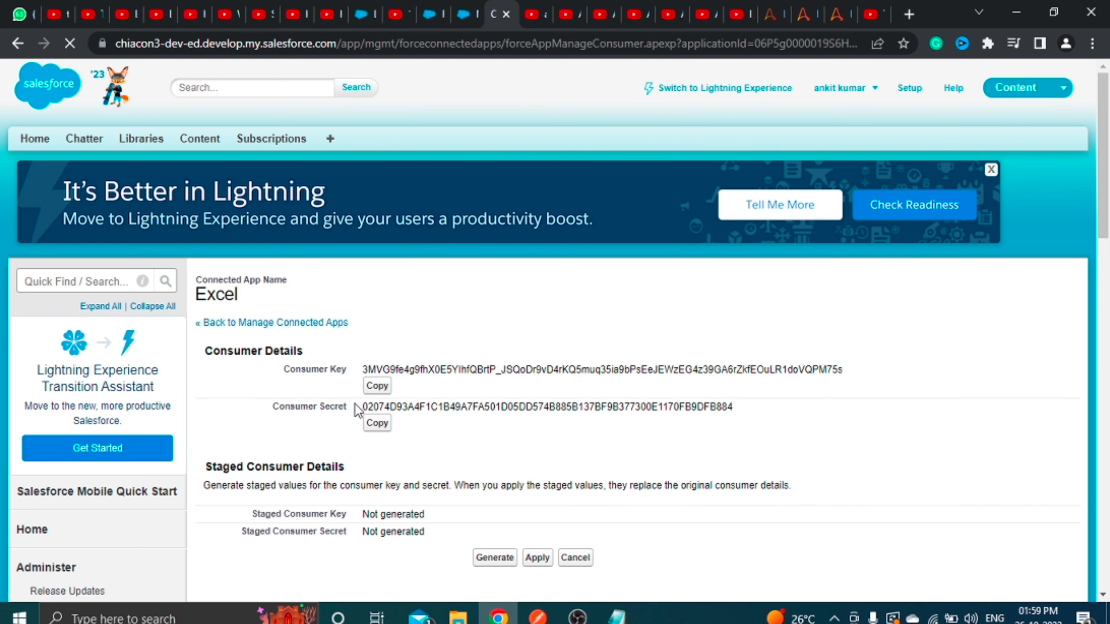
# Copy the Excel app's consumer key into Notepad after the client id label.
pyautogui.moveTo(281, 371); pyautogui.dragTo(344, 372)
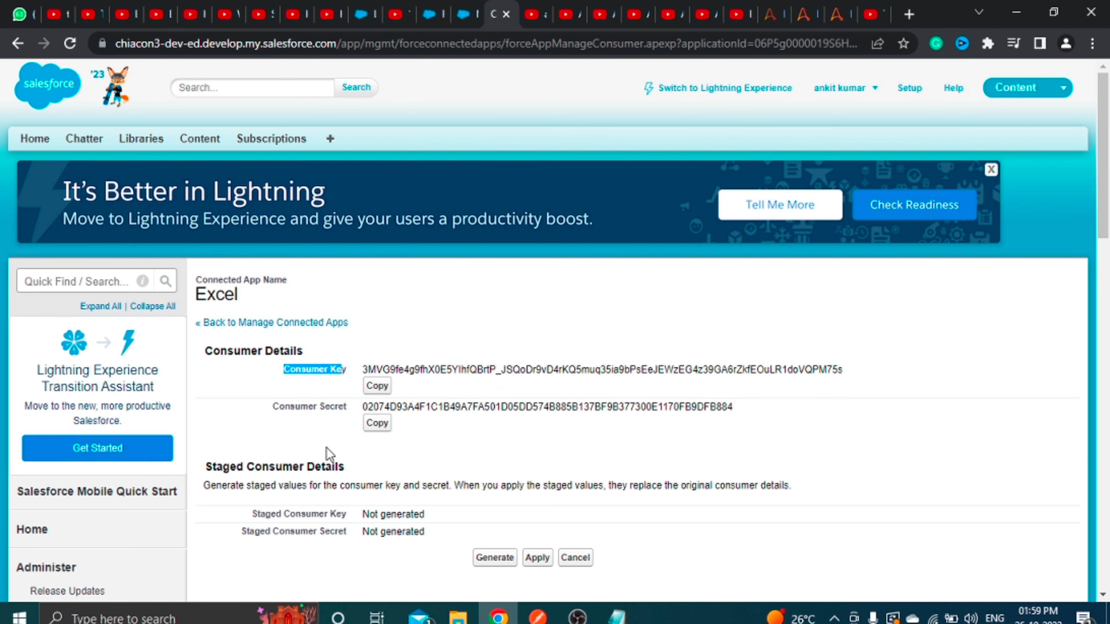
pyautogui.click(436, 382)
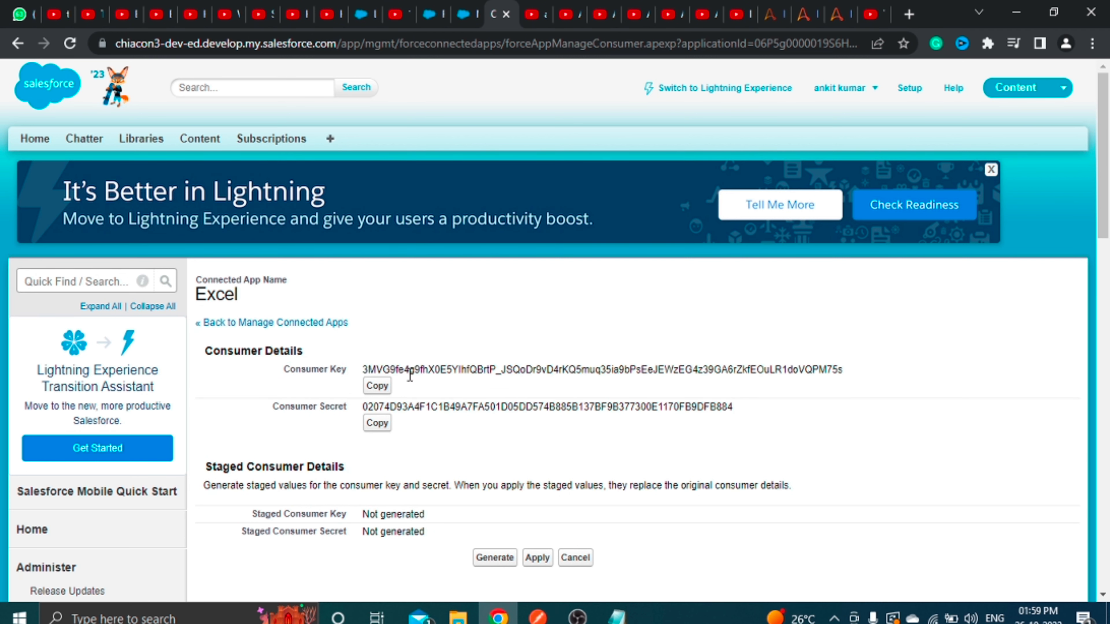
pyautogui.click(377, 386)
pyautogui.click(617, 616)
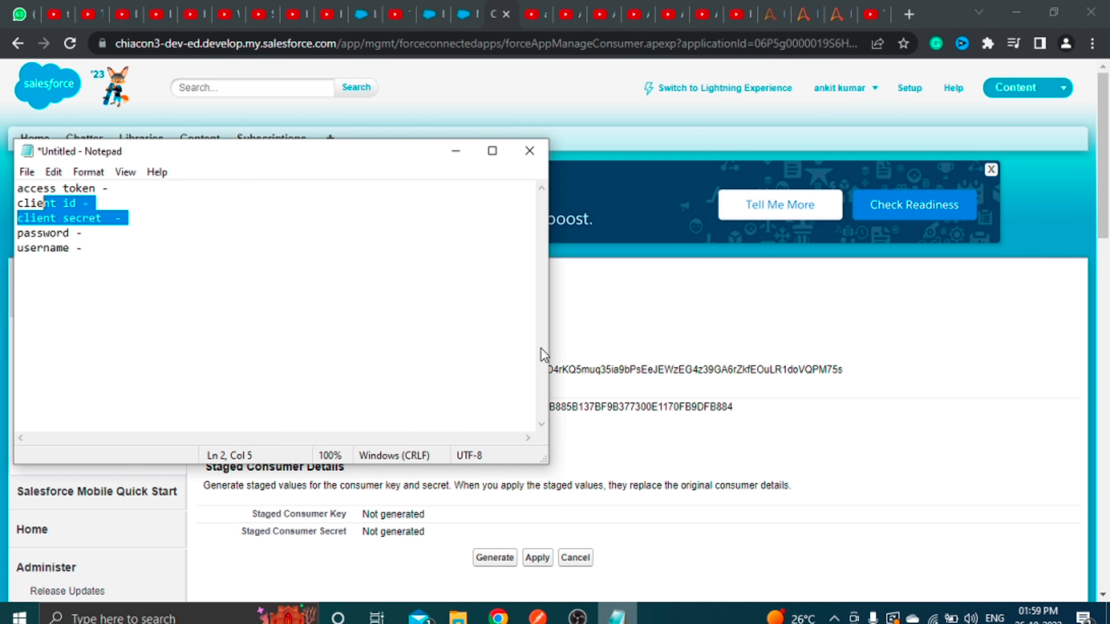
pyautogui.moveTo(327, 159); pyautogui.dragTo(546, 78)
pyautogui.click(397, 114)
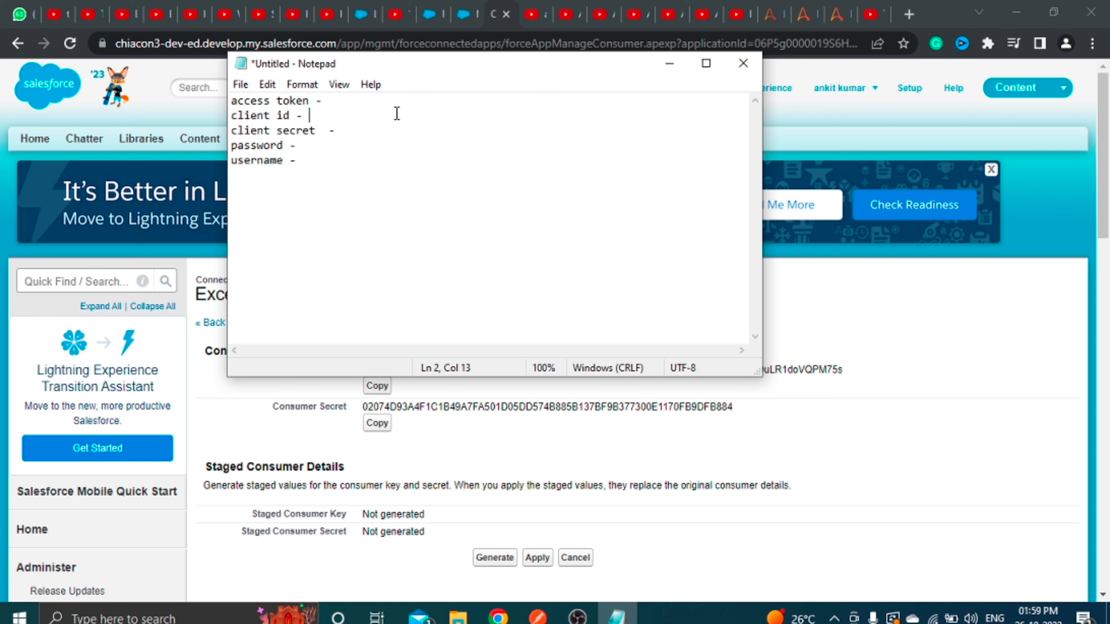
pyautogui.hotkey('ctrl', 'v')
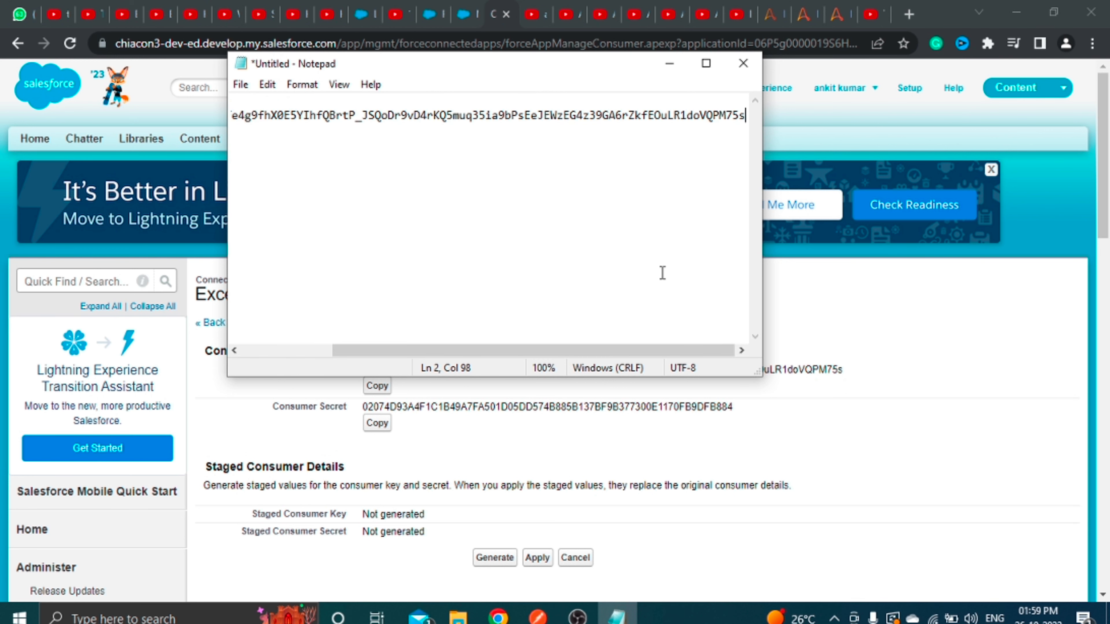
pyautogui.press('Down')
# Copy the consumer secret into Notepad after the client secret label.
pyautogui.click(942, 369)
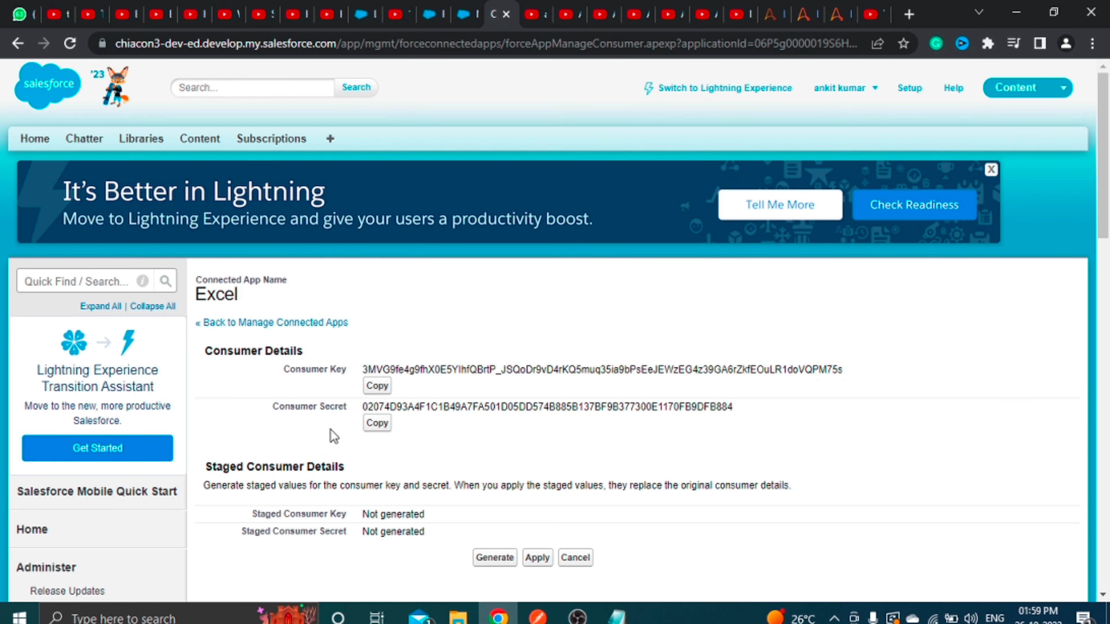
pyautogui.click(374, 426)
pyautogui.click(618, 617)
pyautogui.hotkey('ctrl', 'v')
pyautogui.click(920, 261)
# Close the consumer details tab and open the Excel app's management page.
pyautogui.click(506, 14)
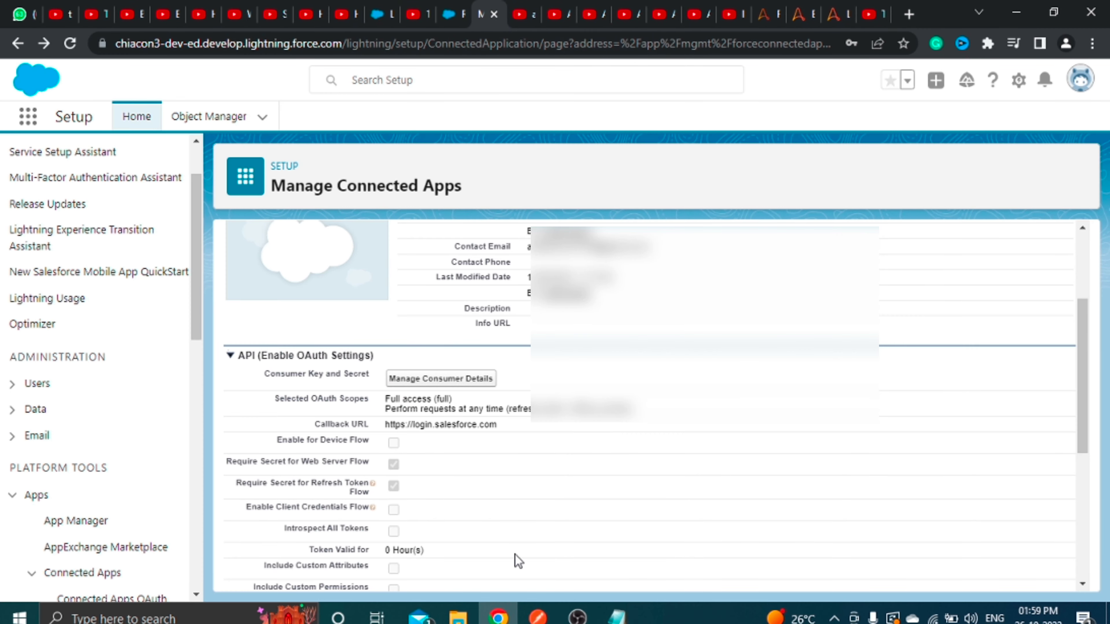
pyautogui.scroll(-2, 516, 559)
pyautogui.scroll(4, 515, 555)
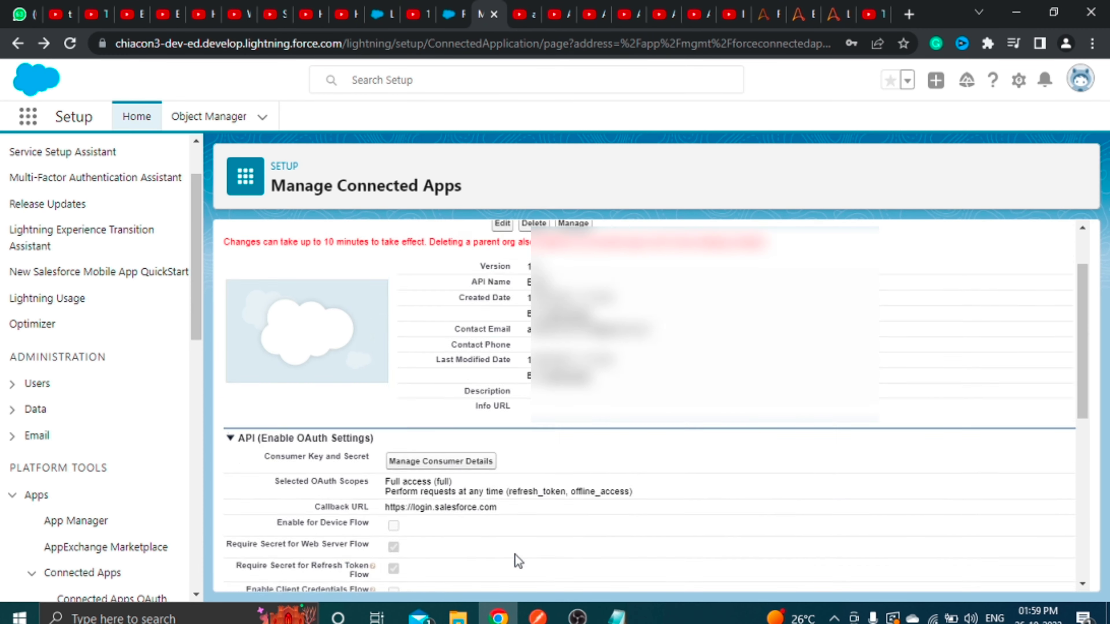
pyautogui.click(567, 299)
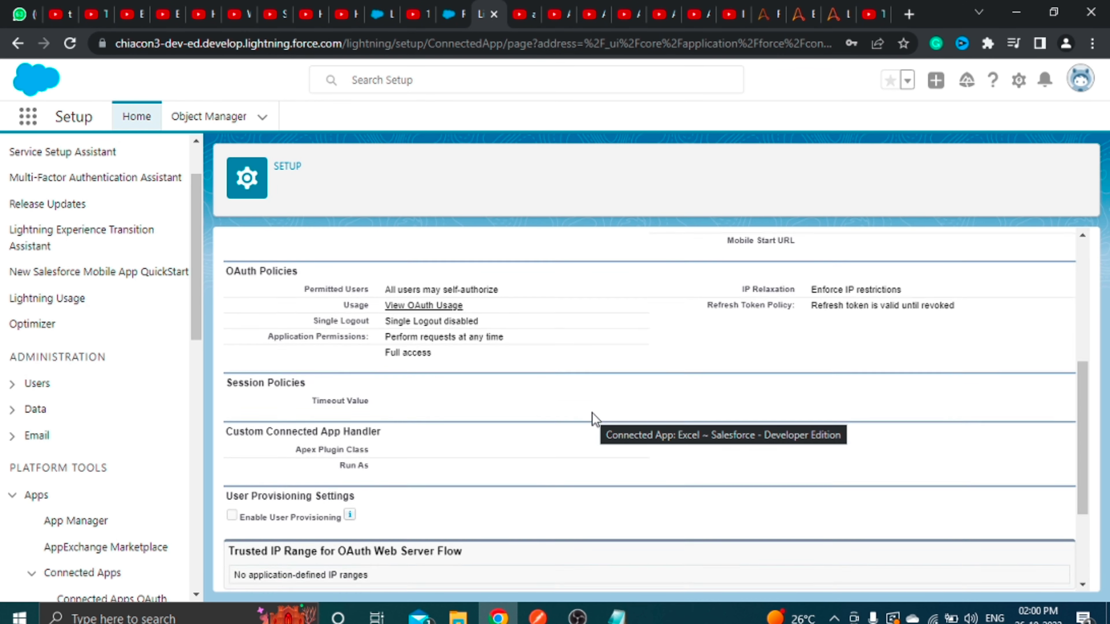
# Save the OAuth policies with All users may self-authorize and Enforce IP restrictions.
pyautogui.click(525, 285)
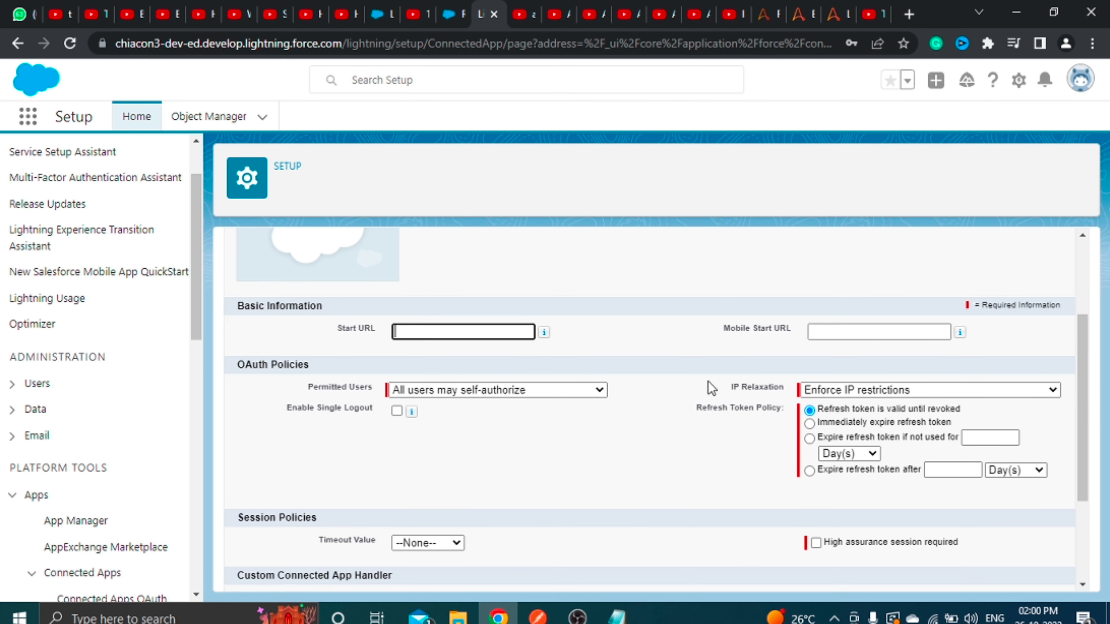
pyautogui.click(567, 389)
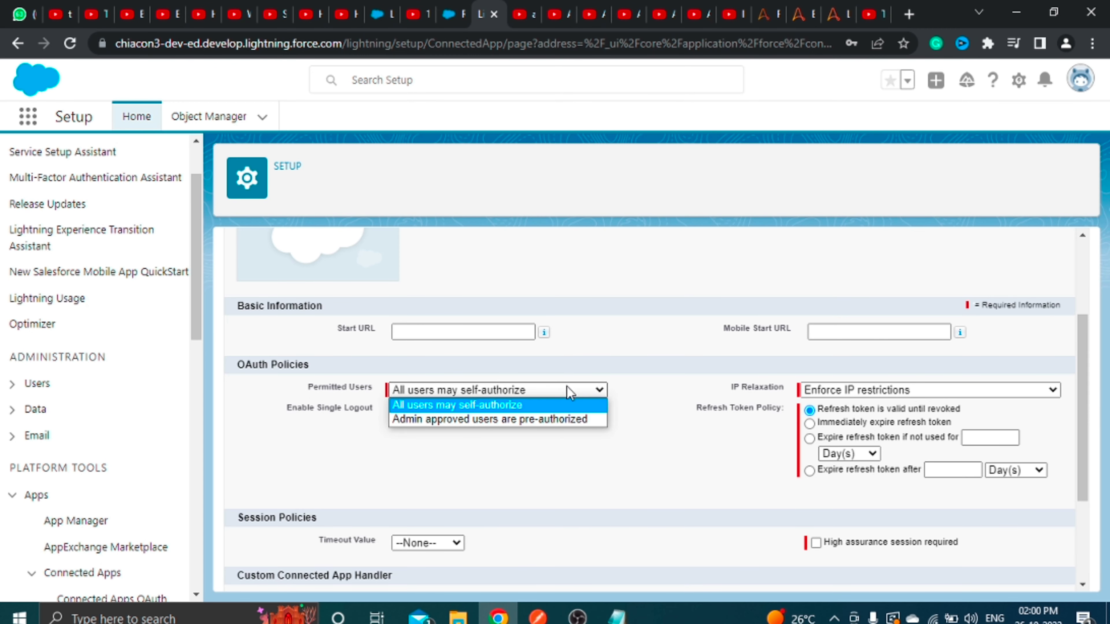
pyautogui.click(517, 408)
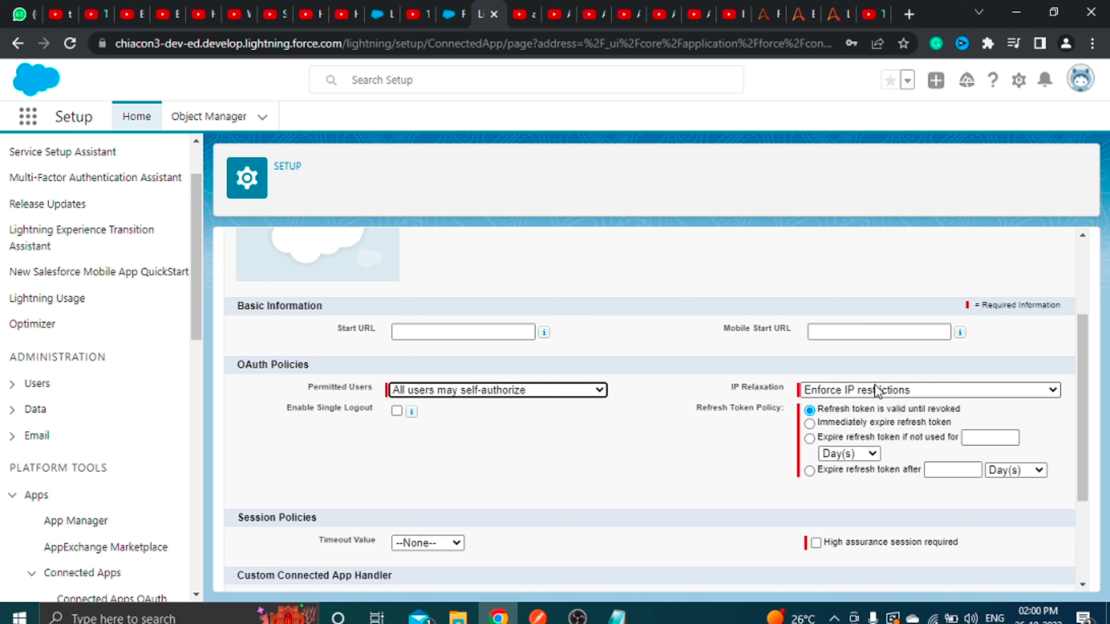
pyautogui.click(940, 391)
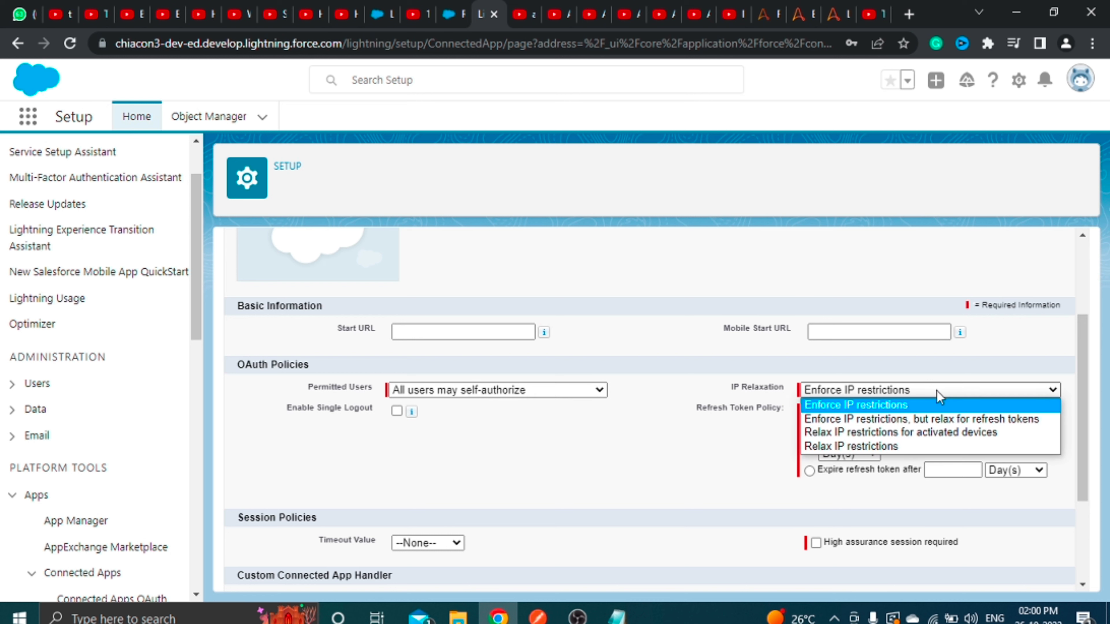
pyautogui.click(683, 450)
pyautogui.scroll(-3, 612, 481)
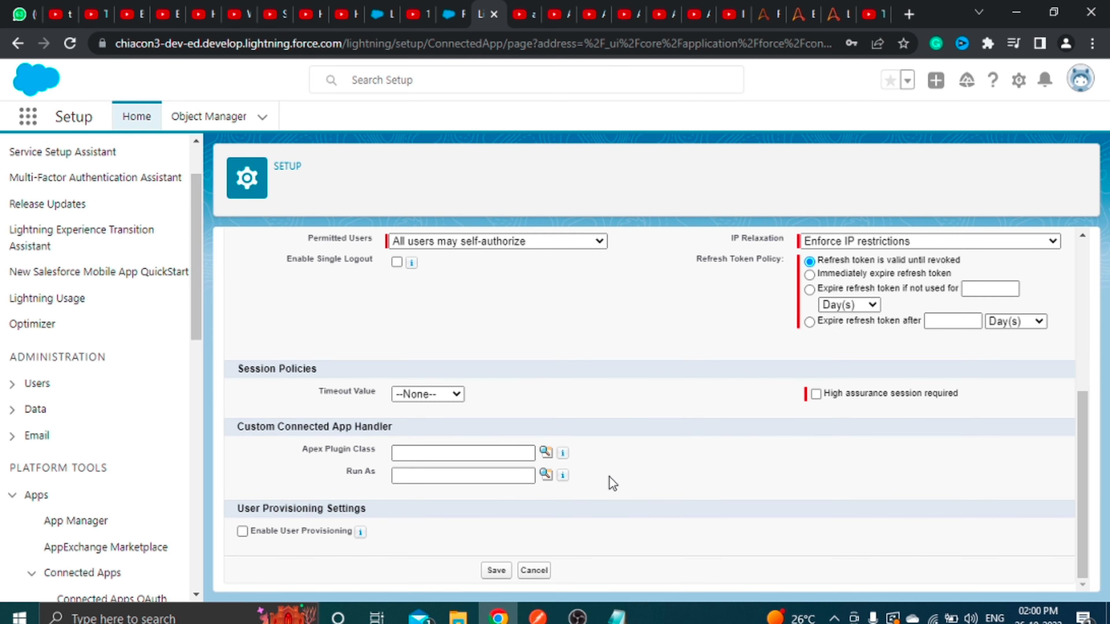
pyautogui.click(498, 570)
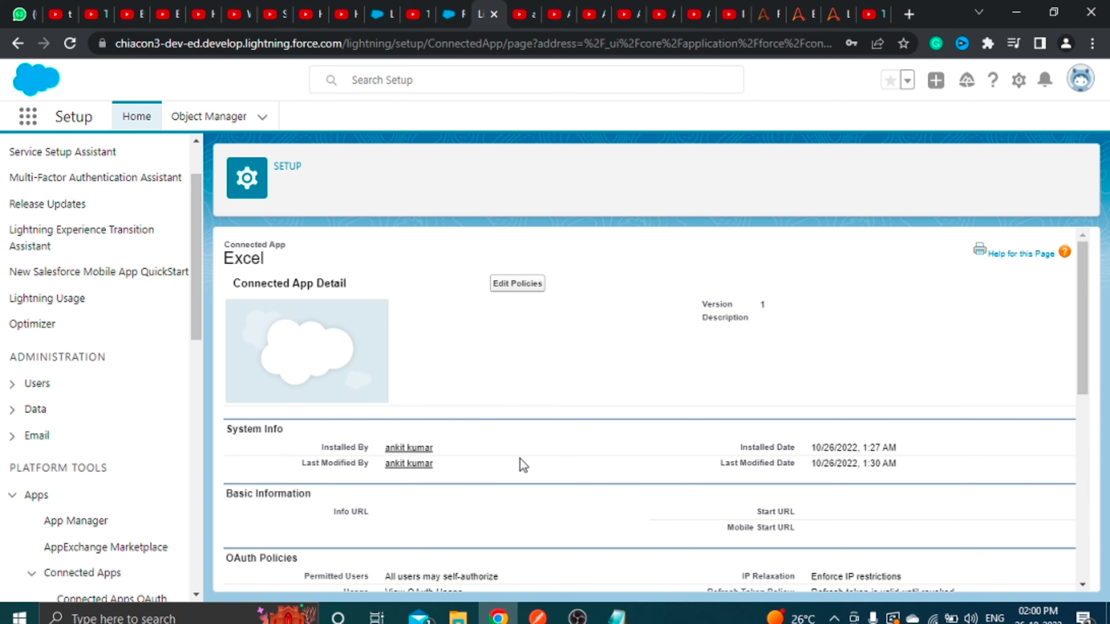
pyautogui.click(537, 617)
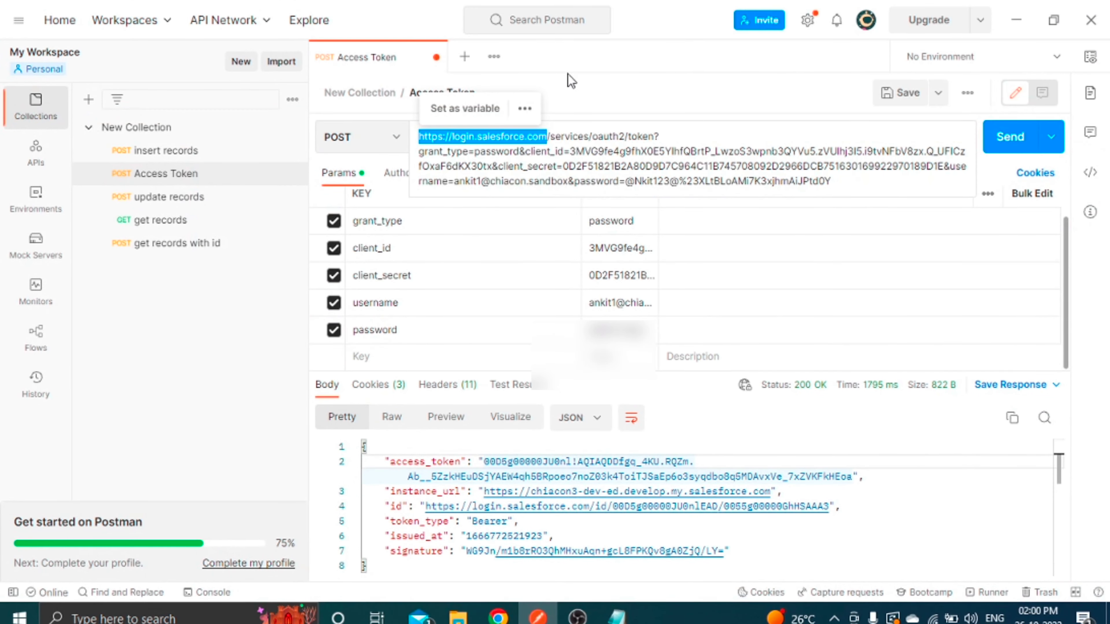
pyautogui.click(560, 89)
pyautogui.click(465, 57)
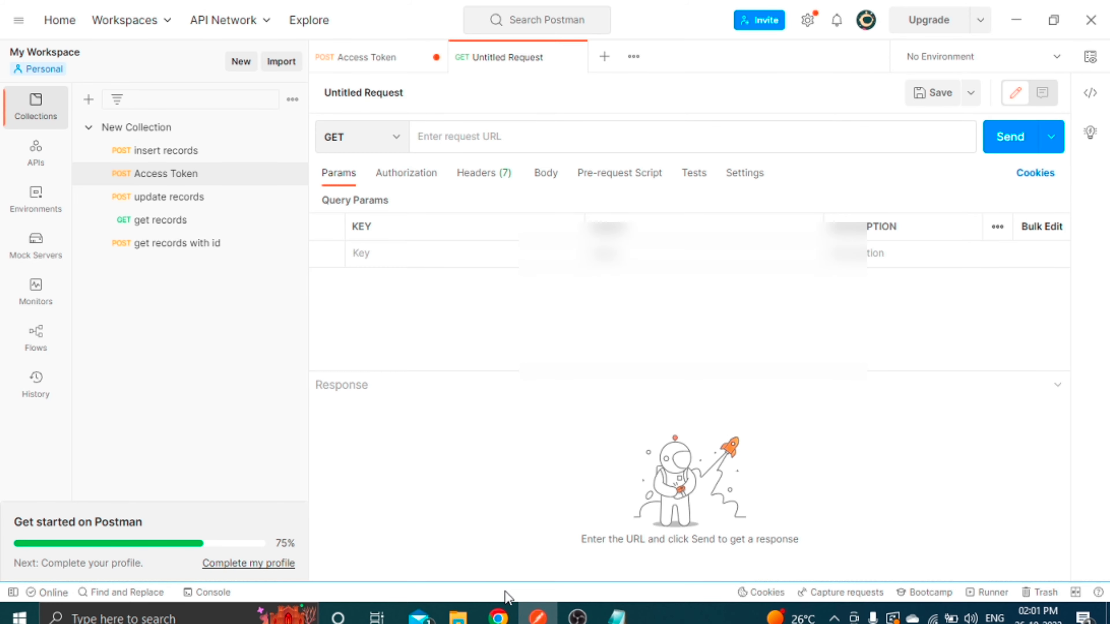
pyautogui.click(498, 616)
pyautogui.scroll(-5, 639, 494)
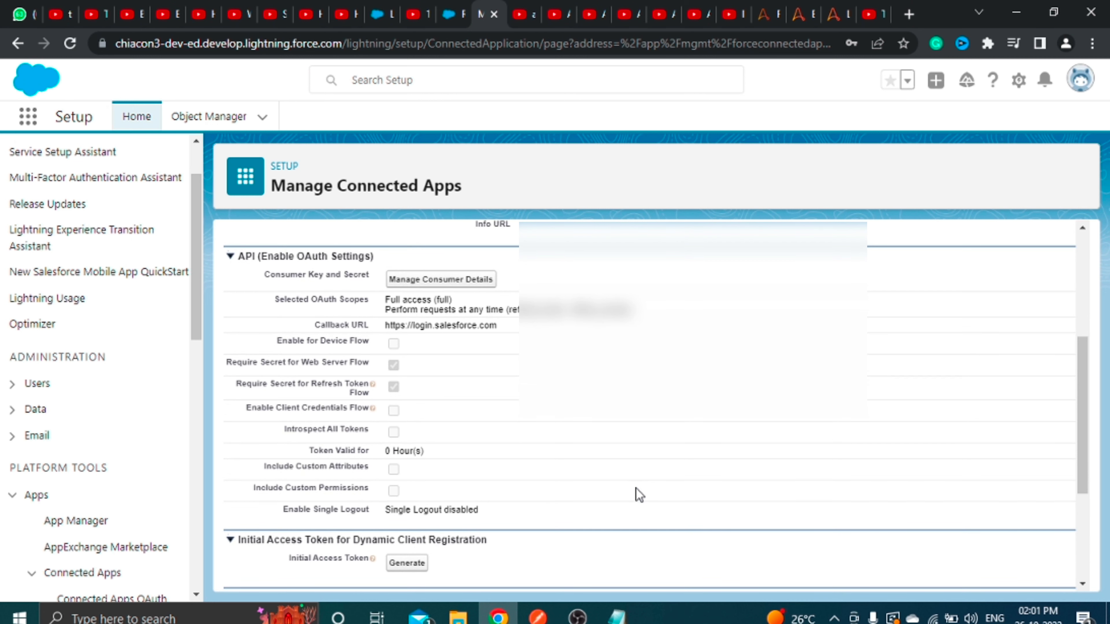
pyautogui.moveTo(506, 331); pyautogui.dragTo(385, 327)
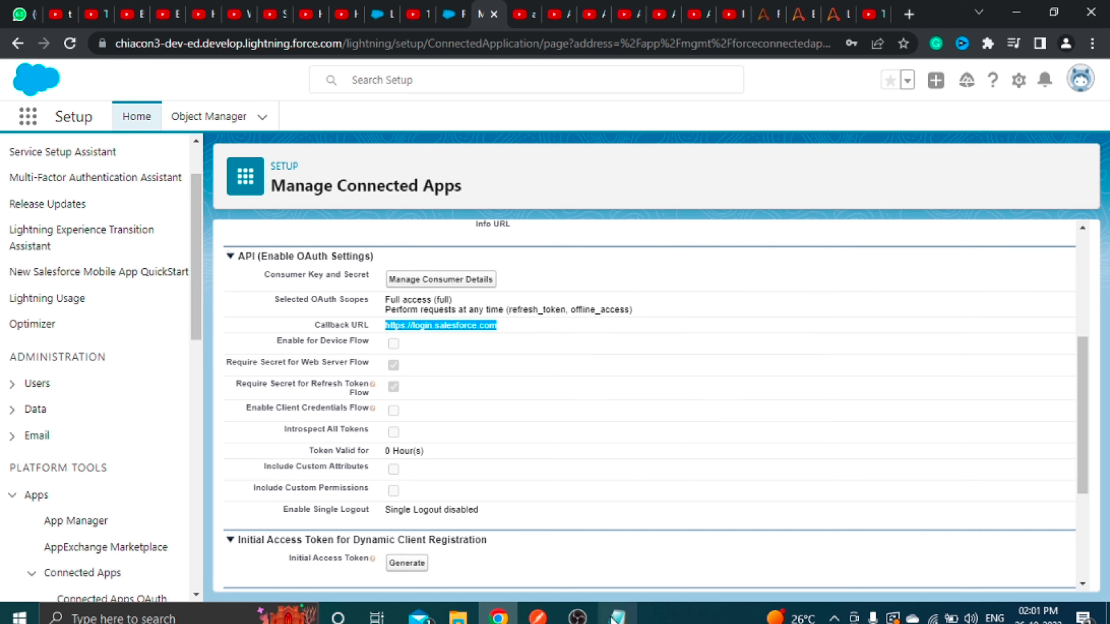
pyautogui.click(537, 616)
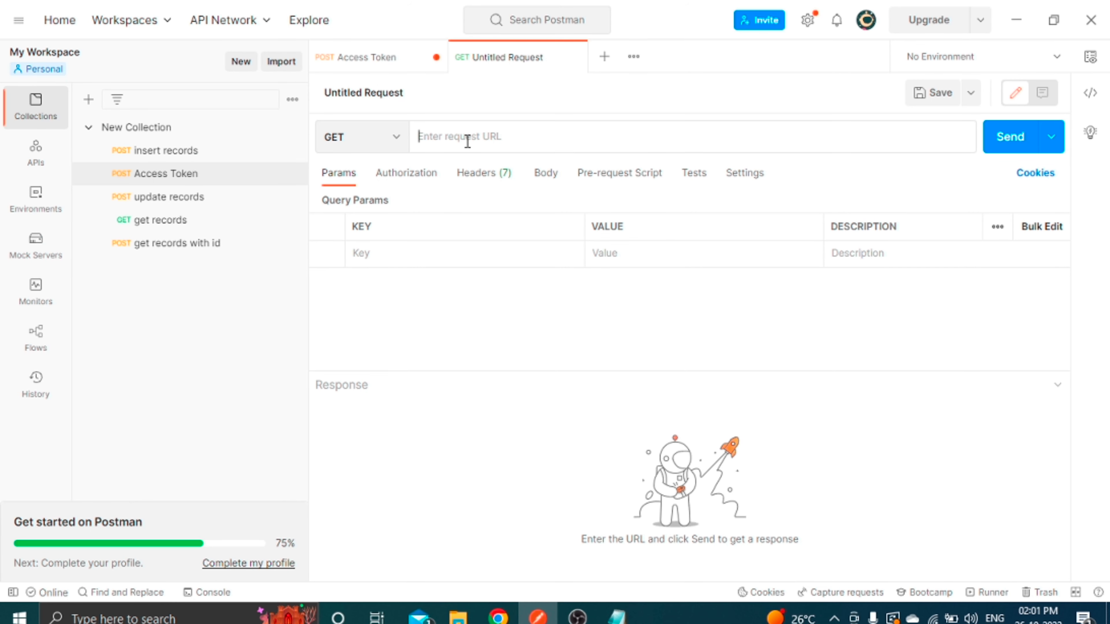
pyautogui.hotkey('ctrl', 'v')
pyautogui.moveTo(563, 143); pyautogui.dragTo(501, 140)
pyautogui.click(563, 144)
pyautogui.write('/')
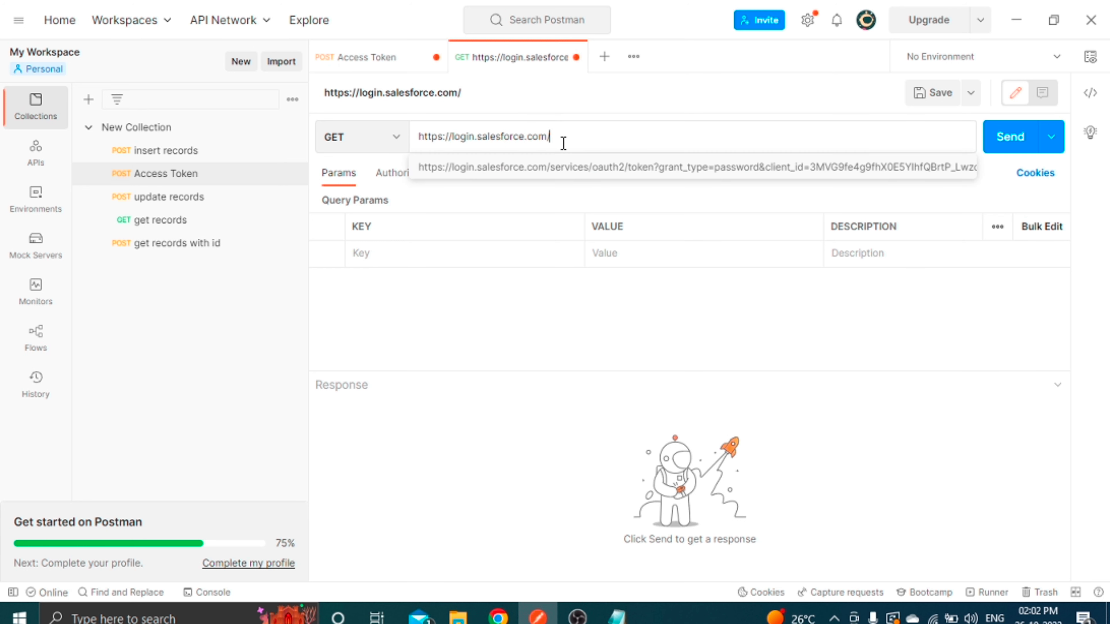
pyautogui.write('services/oauth2/token?')
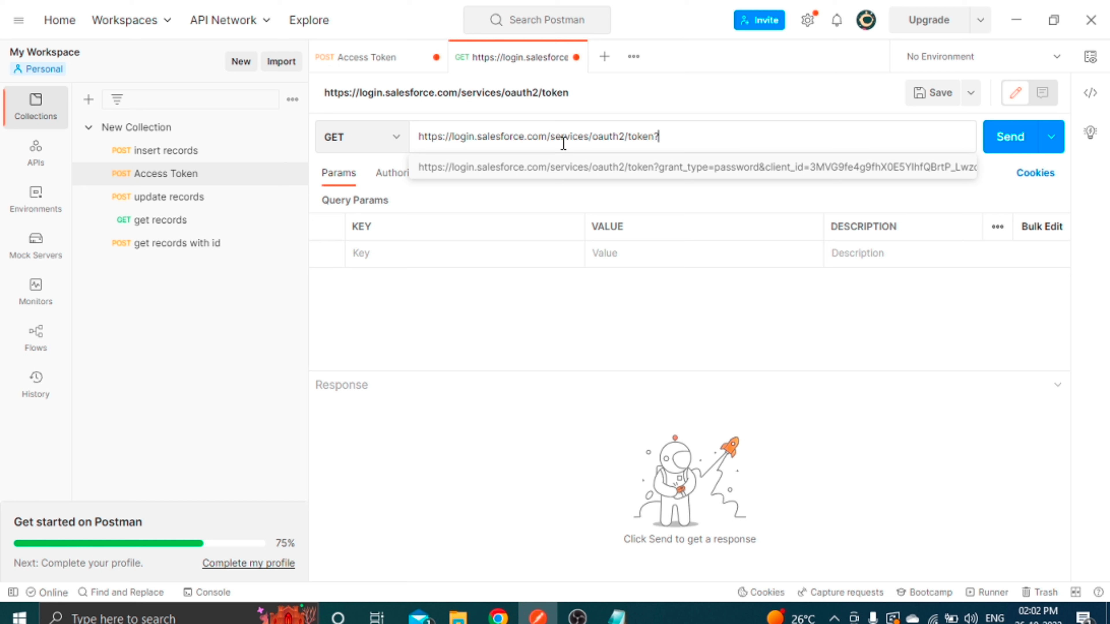
pyautogui.click(512, 408)
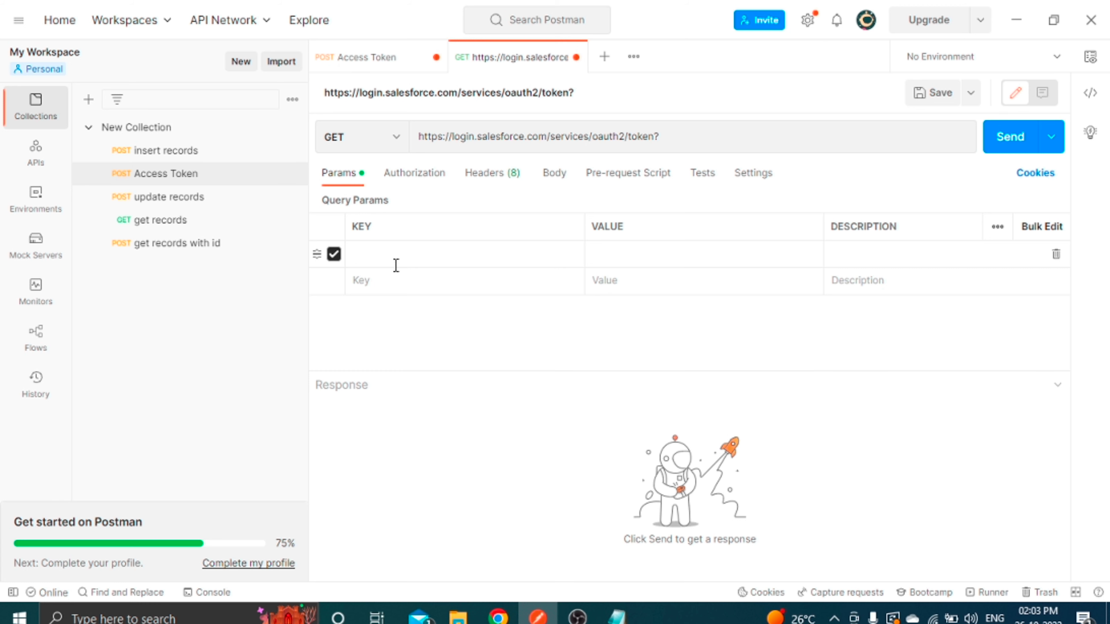
# Add a grant_type parameter with the value password.
pyautogui.click(384, 258)
pyautogui.write('grat')
pyautogui.write('nt')
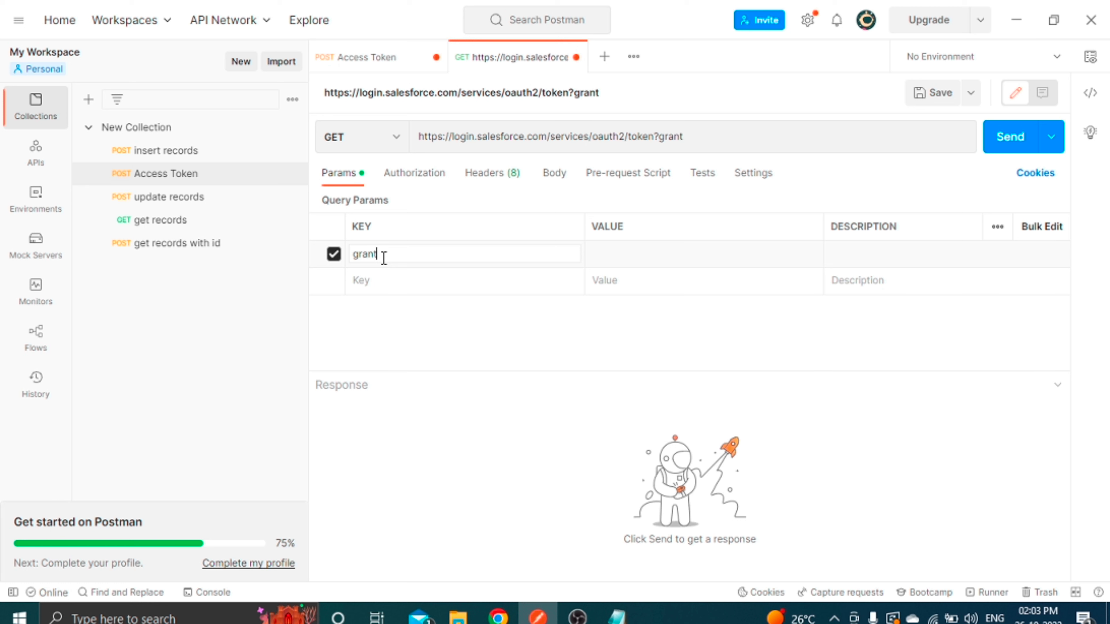
pyautogui.write('_type')
pyautogui.click(656, 248)
pyautogui.write('password')
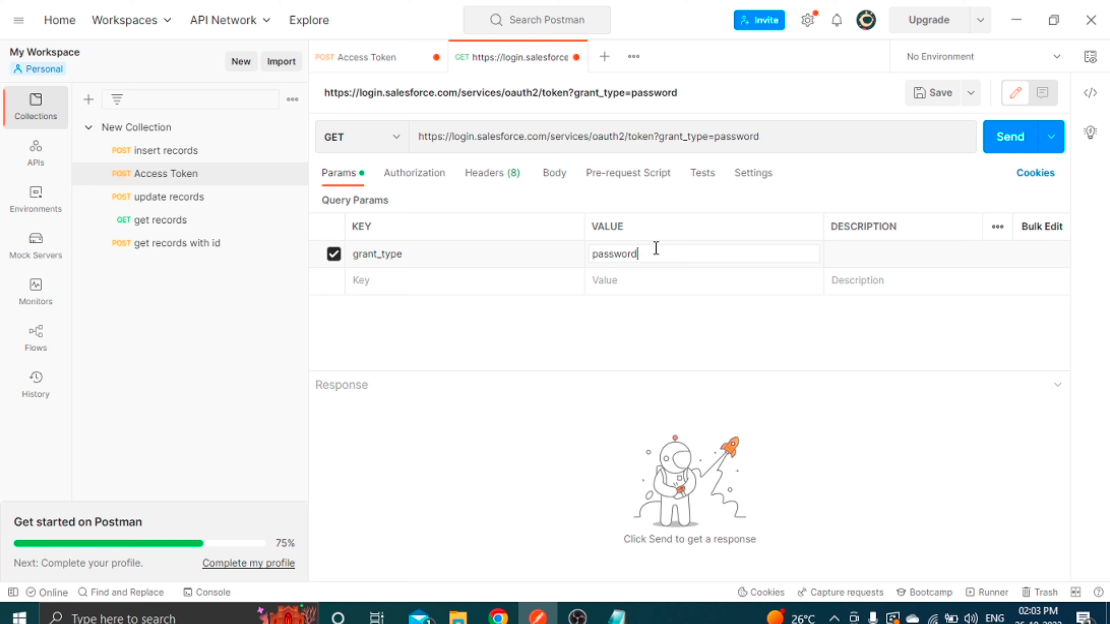
# Add a client_id parameter holding the consumer key, and start a client_secret parameter.
pyautogui.click(371, 282)
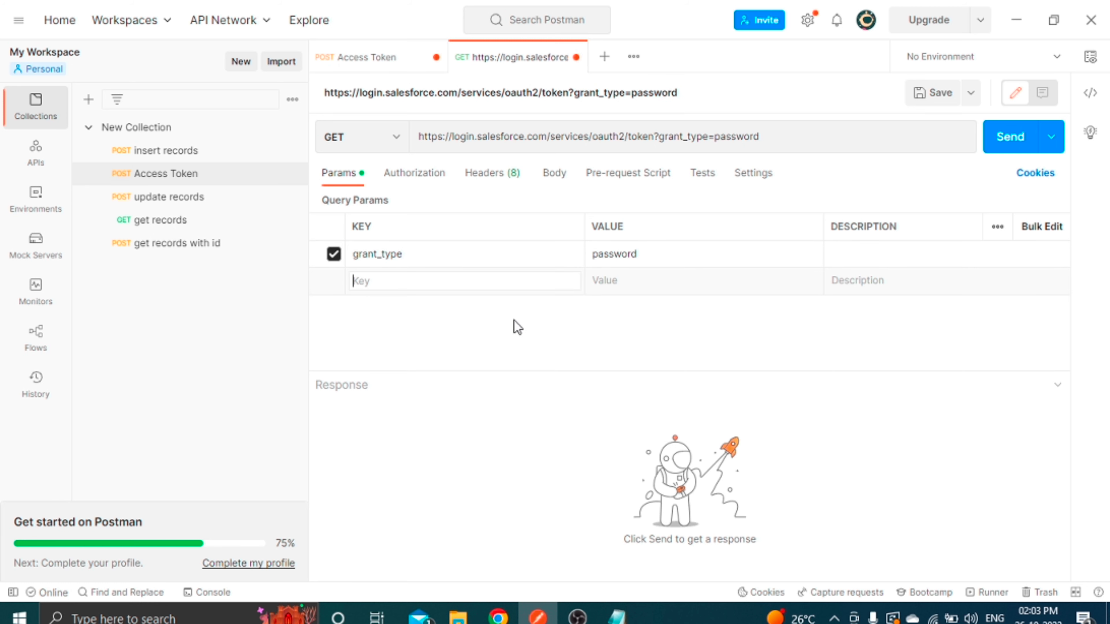
pyautogui.write('client_id')
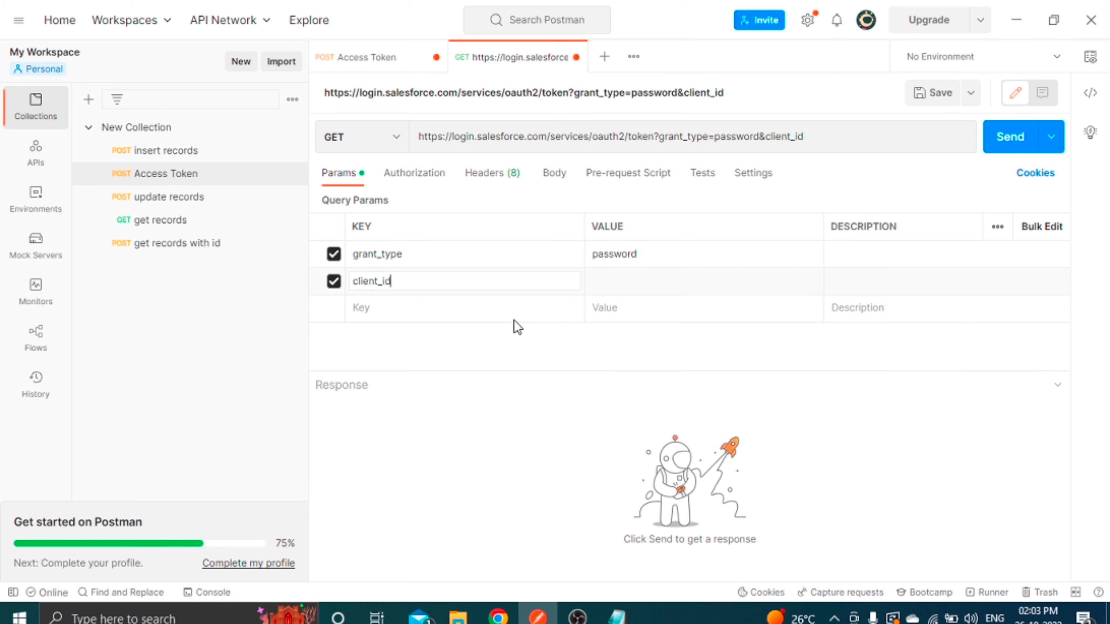
pyautogui.click(622, 278)
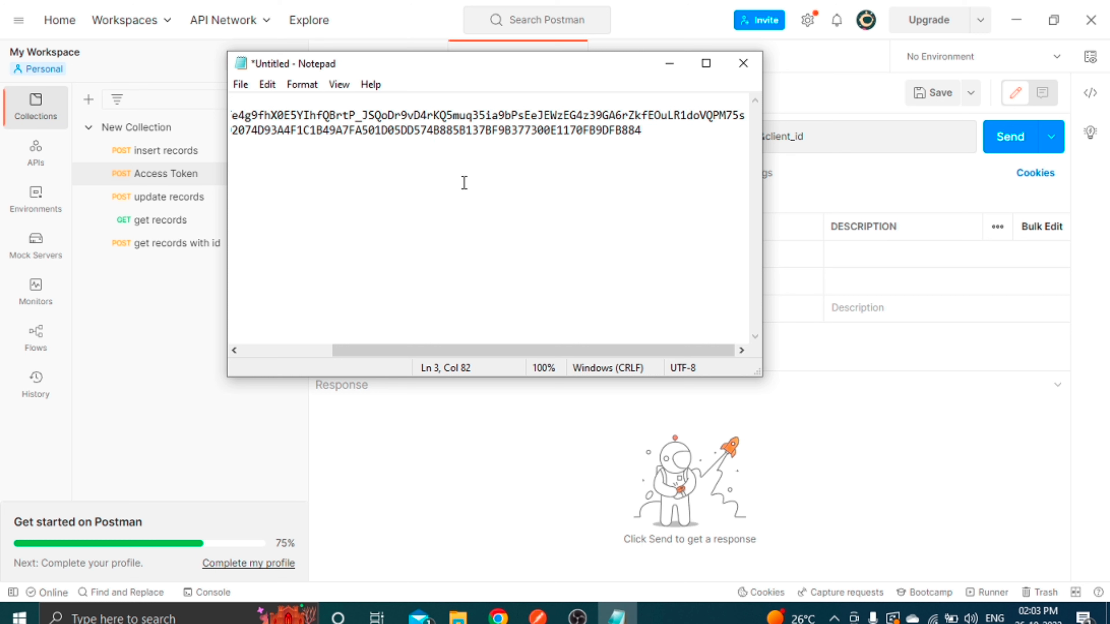
pyautogui.hscroll(-3, 464, 183)
pyautogui.moveTo(309, 115); pyautogui.dragTo(808, 109)
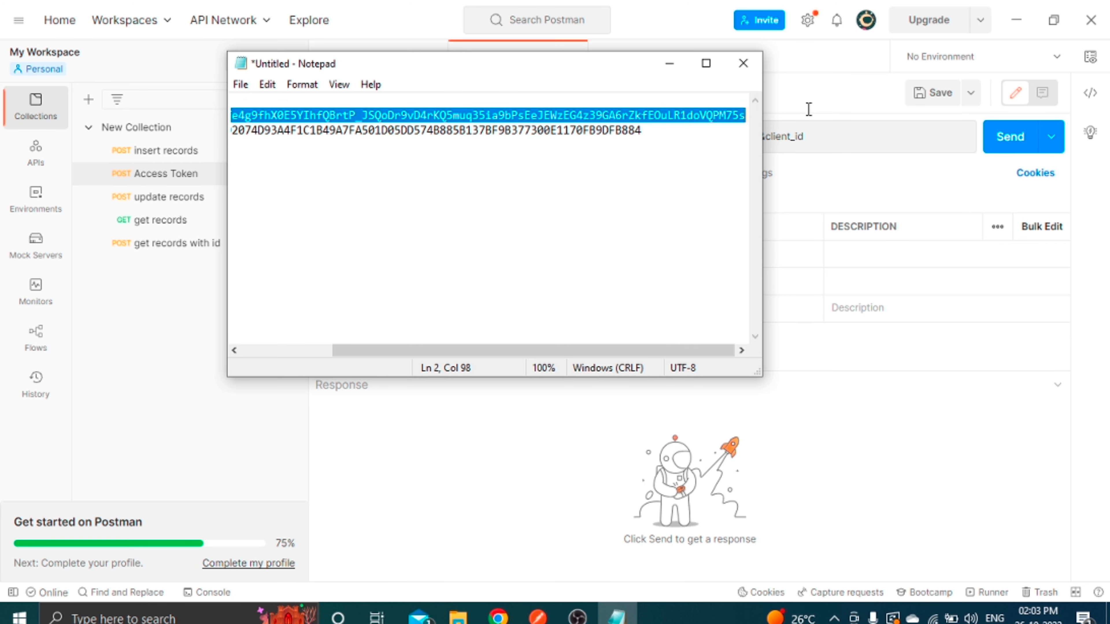
pyautogui.hotkey('ctrl', 'c')
pyautogui.click(843, 422)
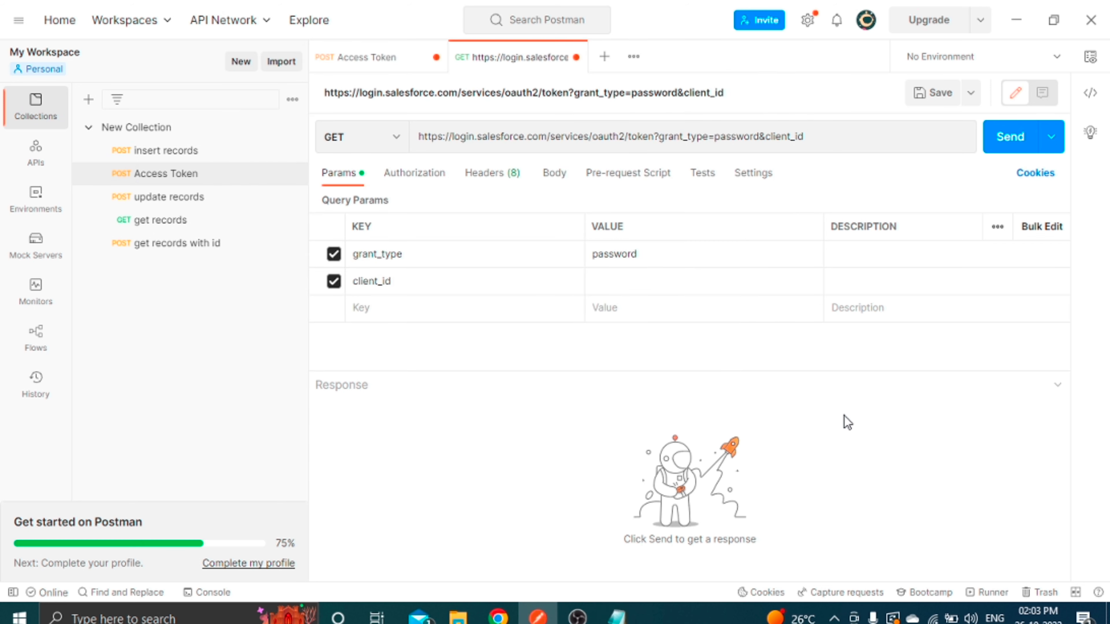
pyautogui.click(637, 280)
pyautogui.hotkey('ctrl', 'v')
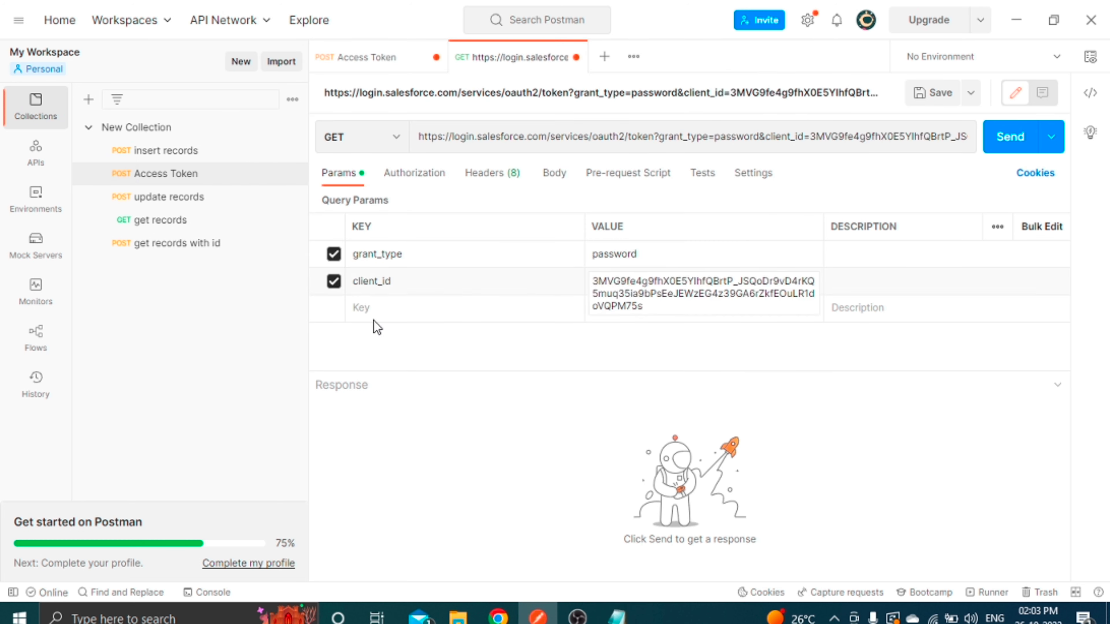
pyautogui.click(369, 308)
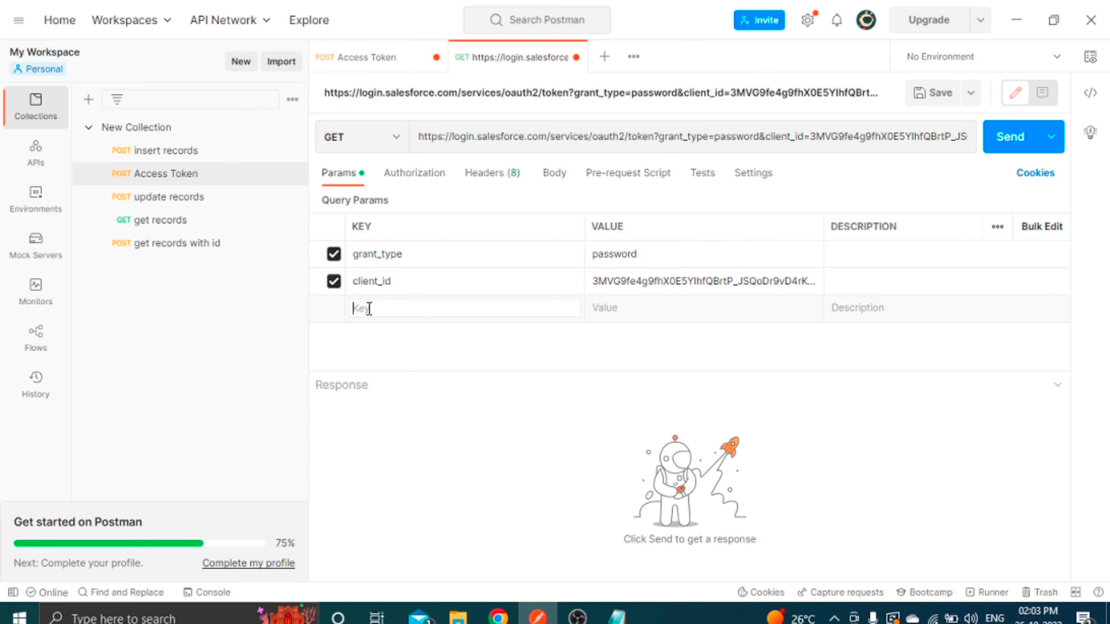
pyautogui.write('client_se')
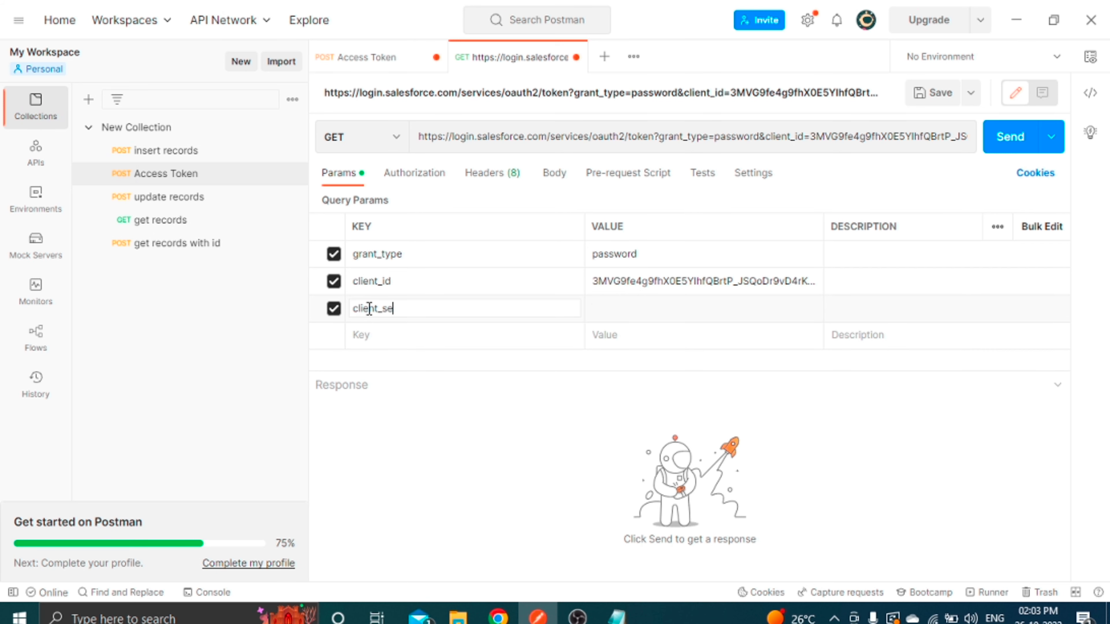
pyautogui.write('cret')
# Paste the consumer secret from Notepad into the client_secret value.
pyautogui.click(618, 617)
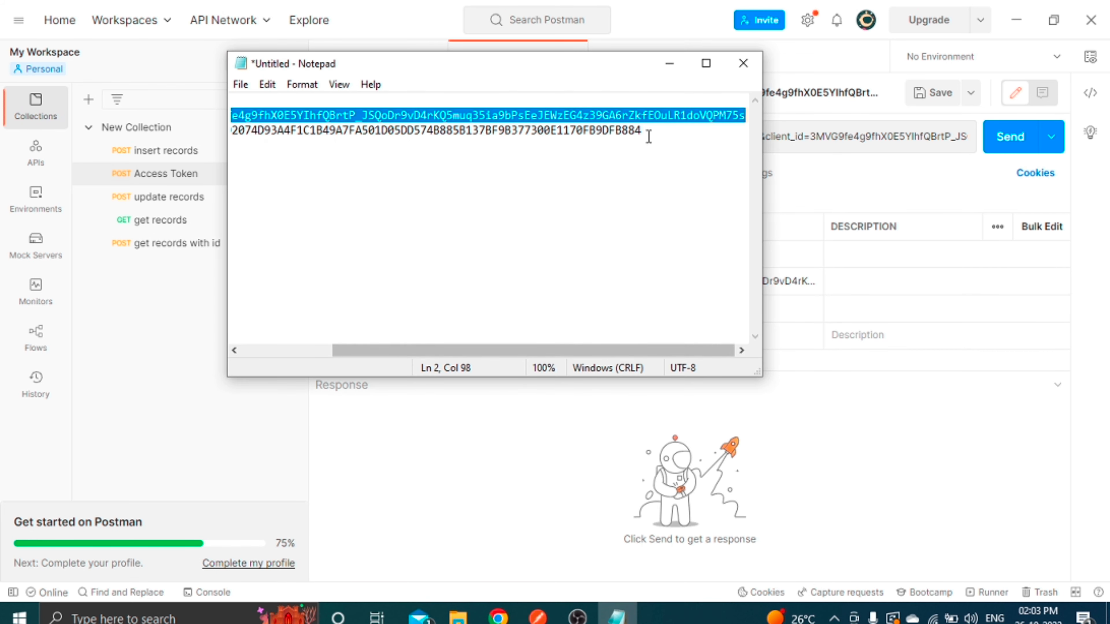
pyautogui.moveTo(657, 136); pyautogui.dragTo(344, 134)
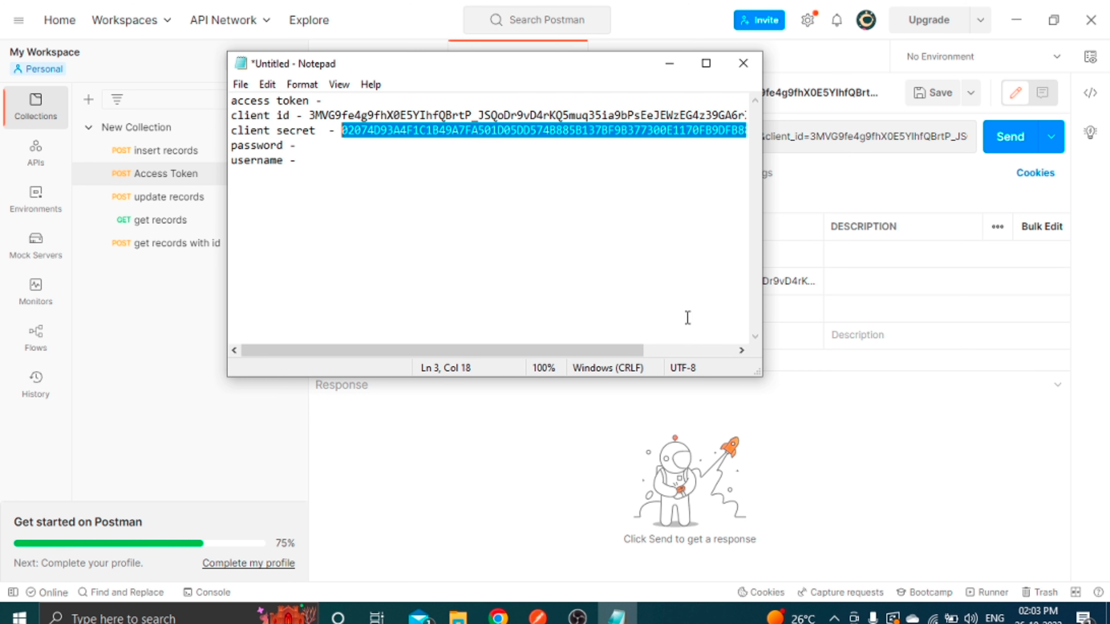
pyautogui.click(714, 439)
pyautogui.click(630, 309)
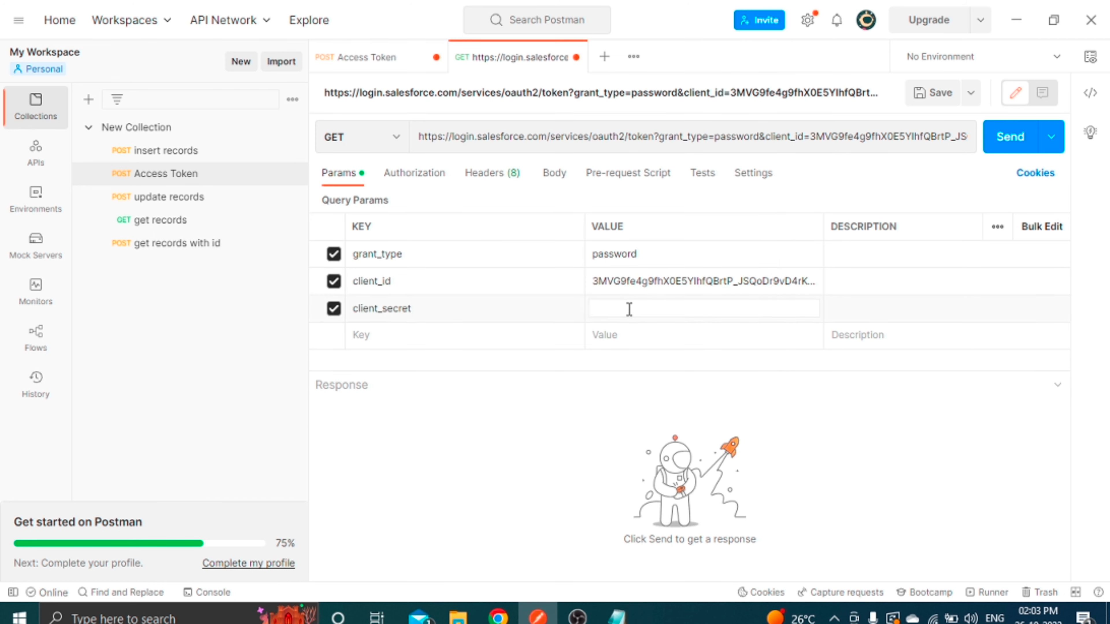
pyautogui.hotkey('ctrl', 'v')
pyautogui.click(528, 481)
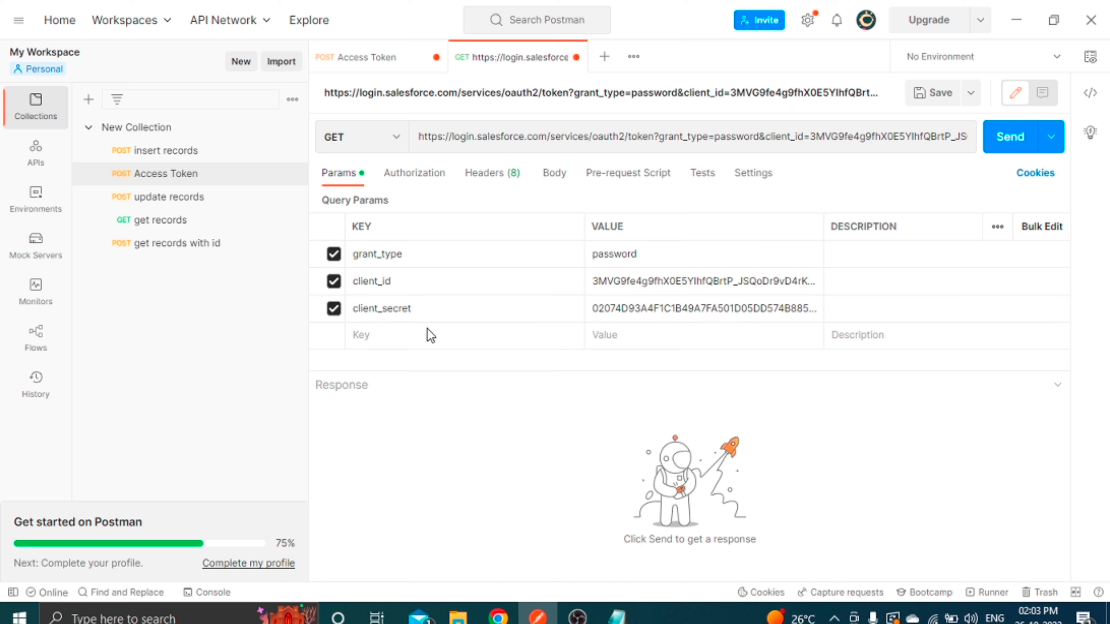
# Add a new parameter row with the key username.
pyautogui.click(361, 337)
pyautogui.write('username')
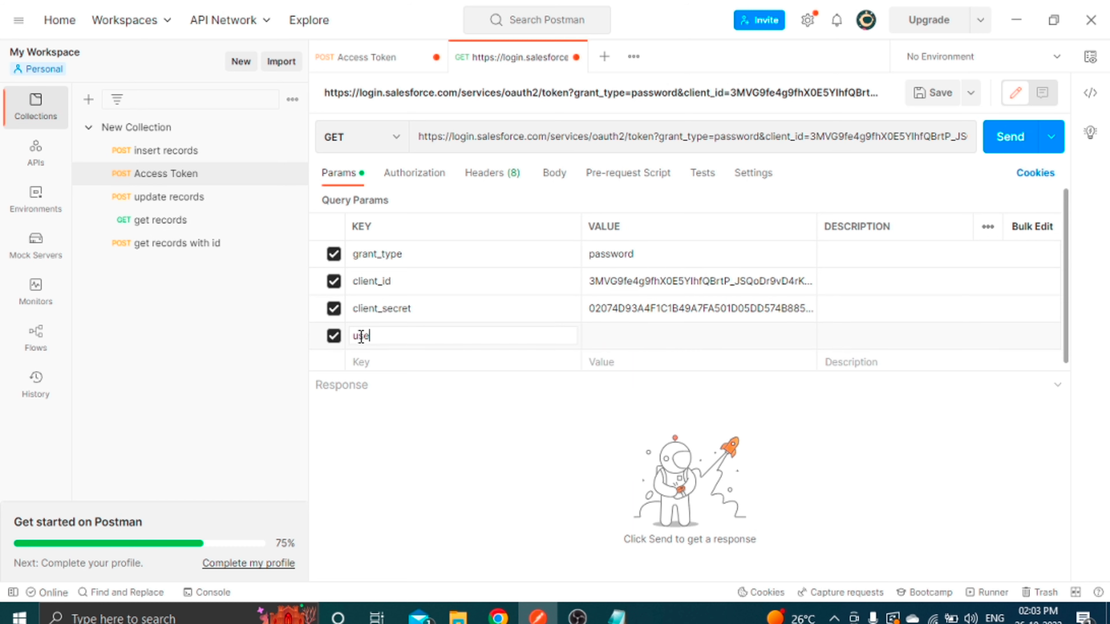
pyautogui.click(475, 501)
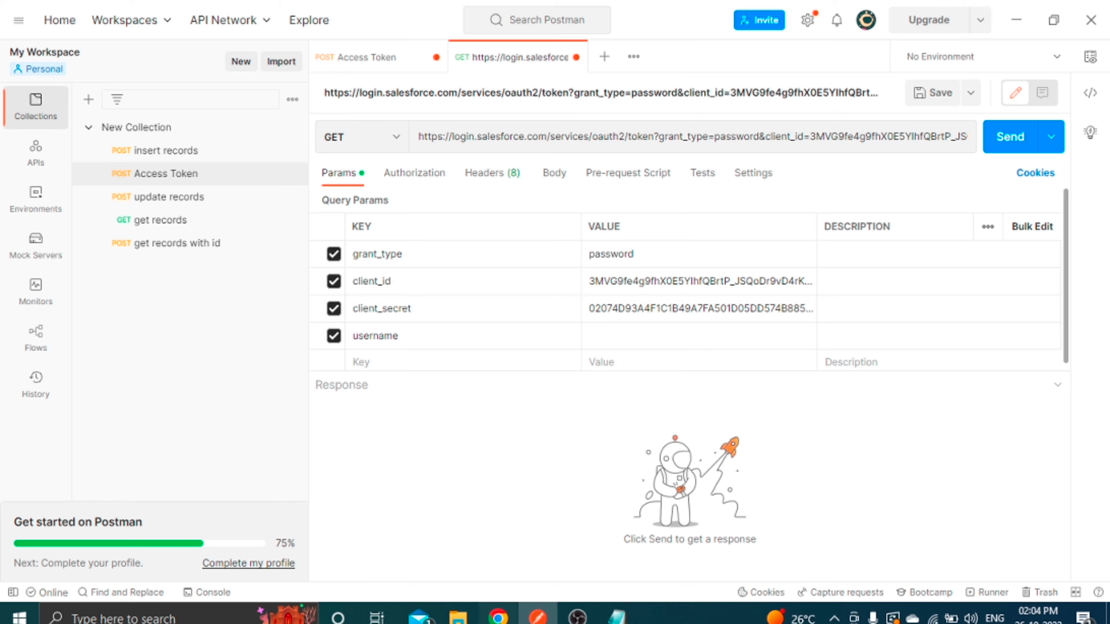
# Add a password parameter key in Postman, then bring up Salesforce's Reset My Security Token page.
pyautogui.click(498, 617)
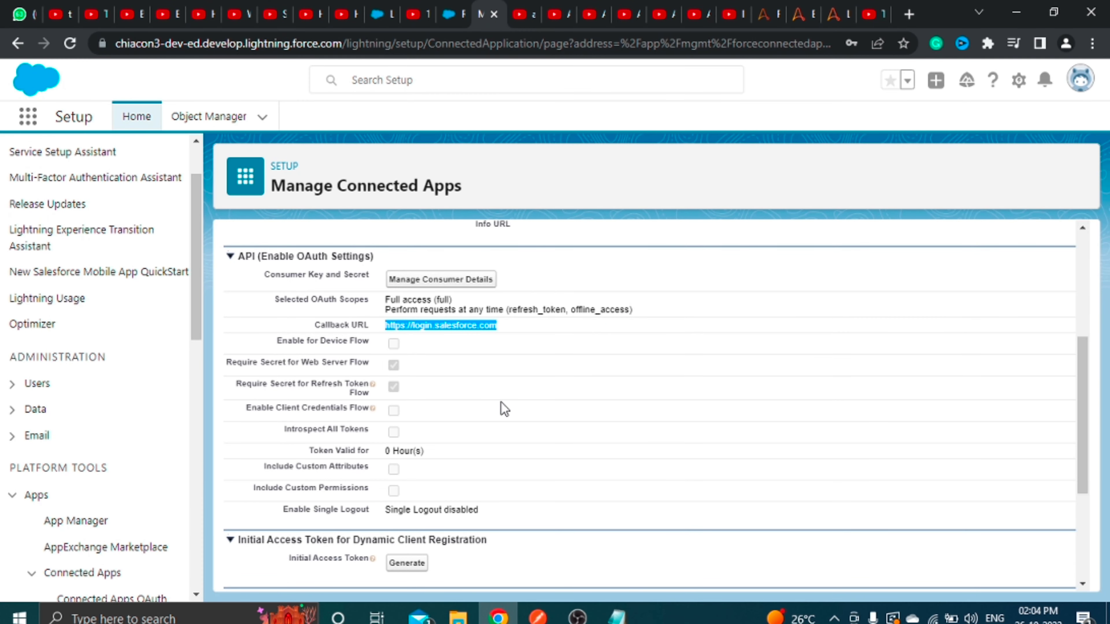
pyautogui.click(1080, 78)
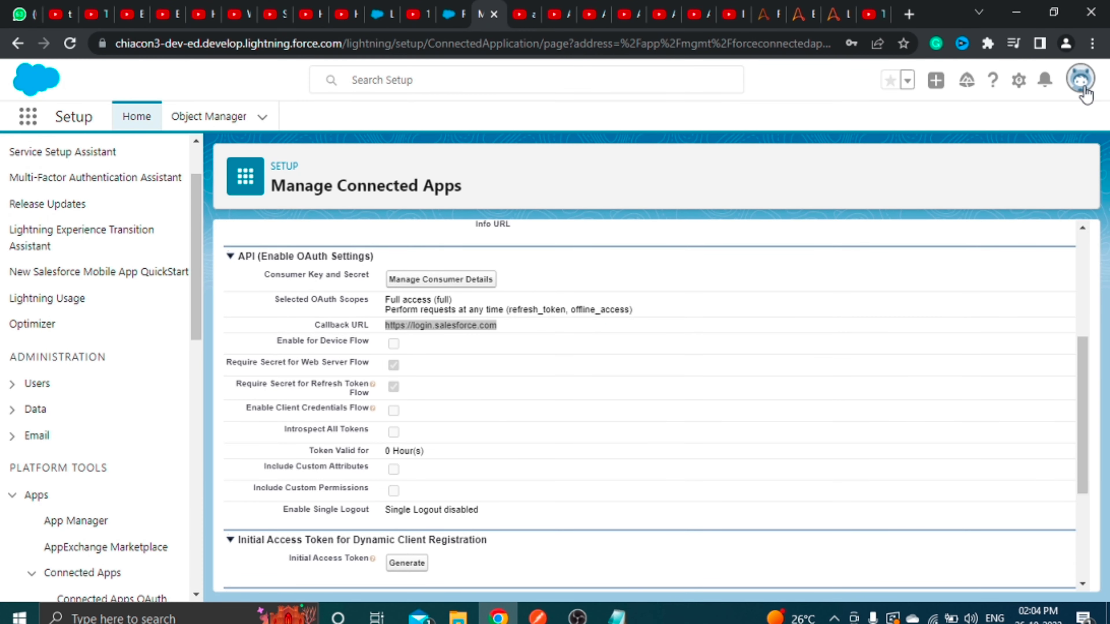
pyautogui.hotkey('alt', 'Tab')
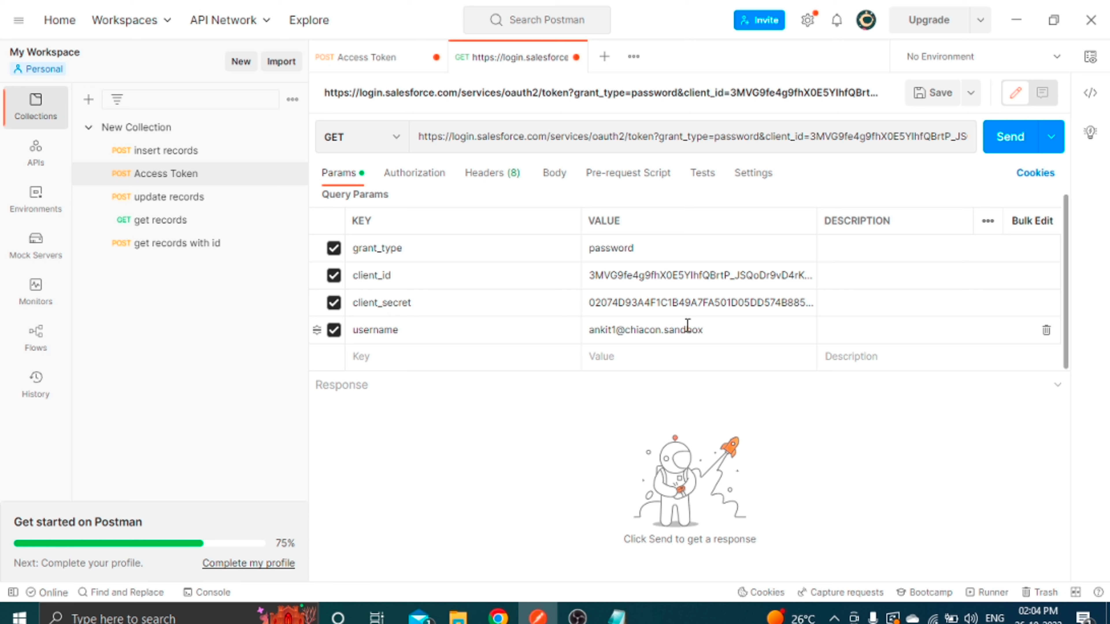
pyautogui.click(377, 361)
pyautogui.write('password')
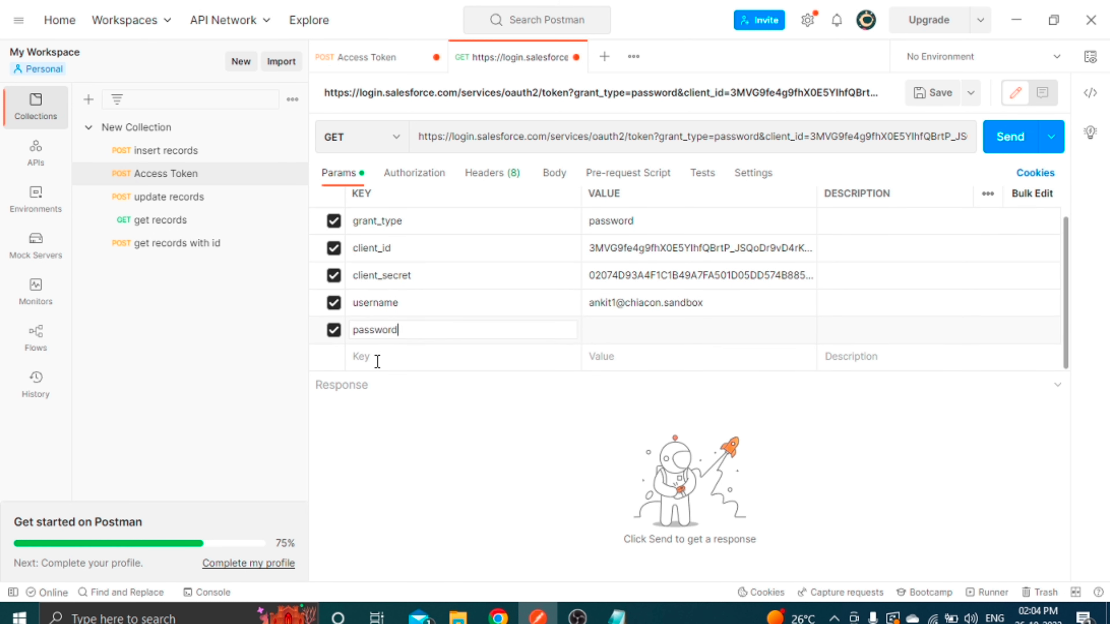
pyautogui.click(582, 464)
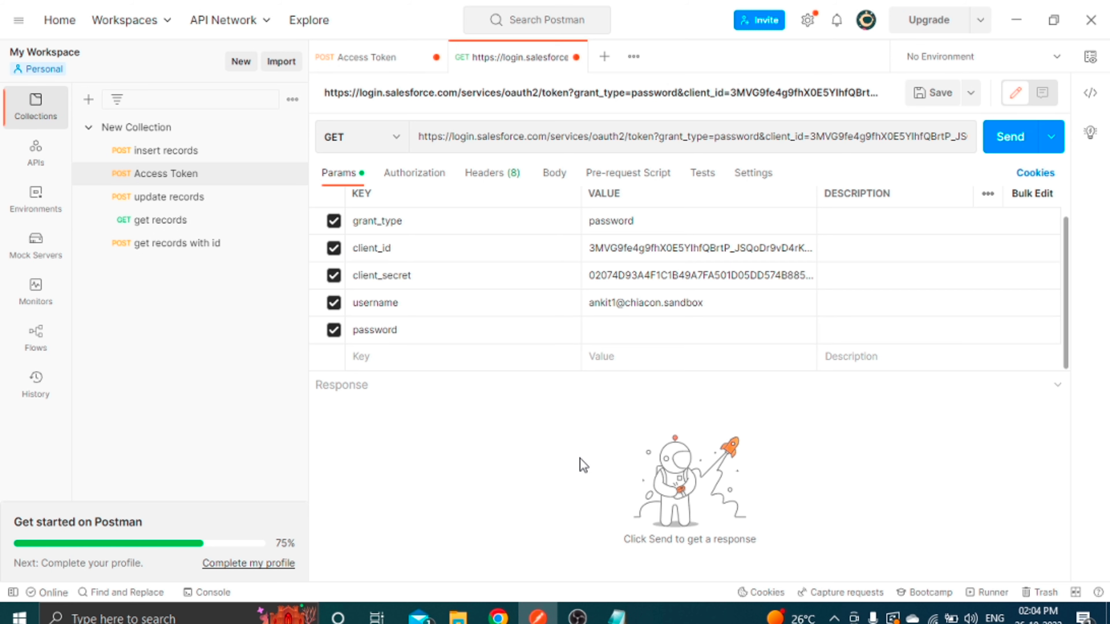
pyautogui.click(644, 328)
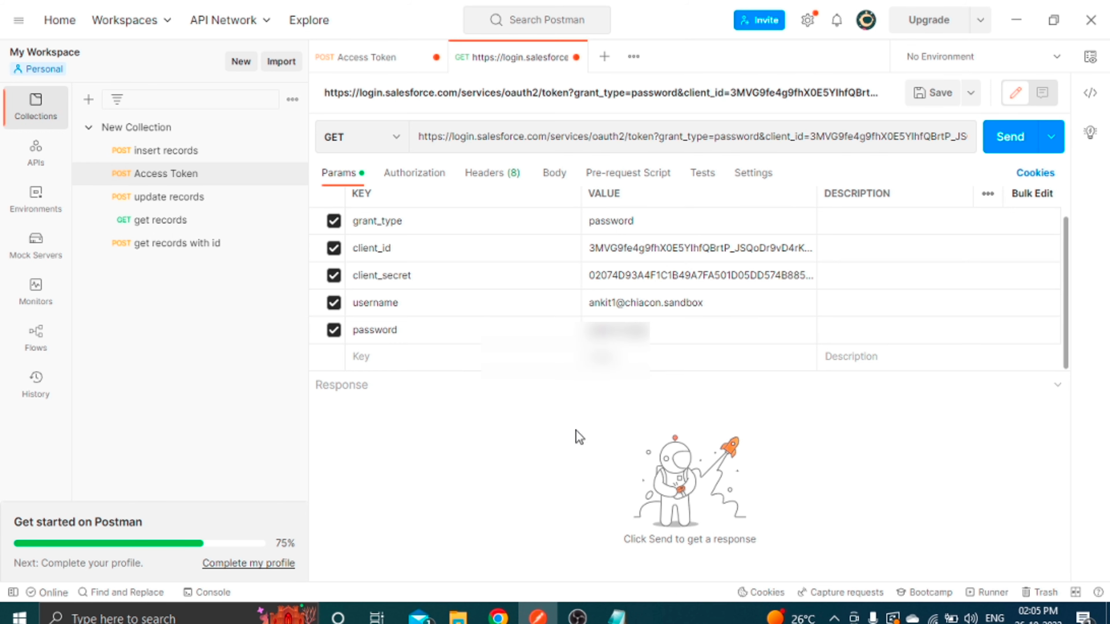
pyautogui.click(498, 617)
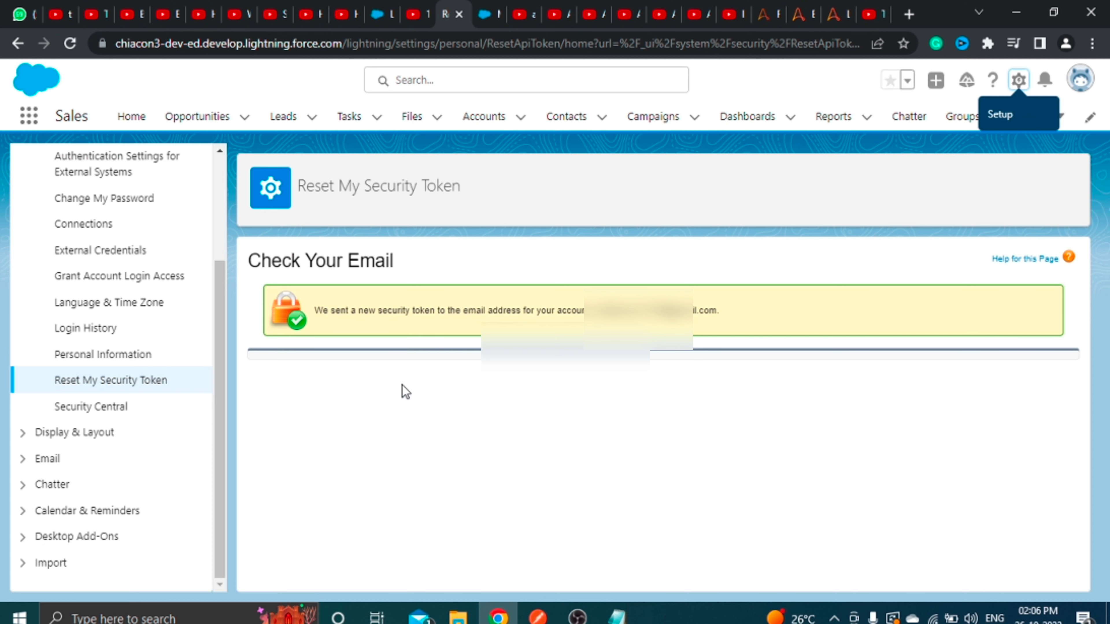
# Fill the password value with the account password plus the security token.
pyautogui.click(538, 616)
pyautogui.click(686, 331)
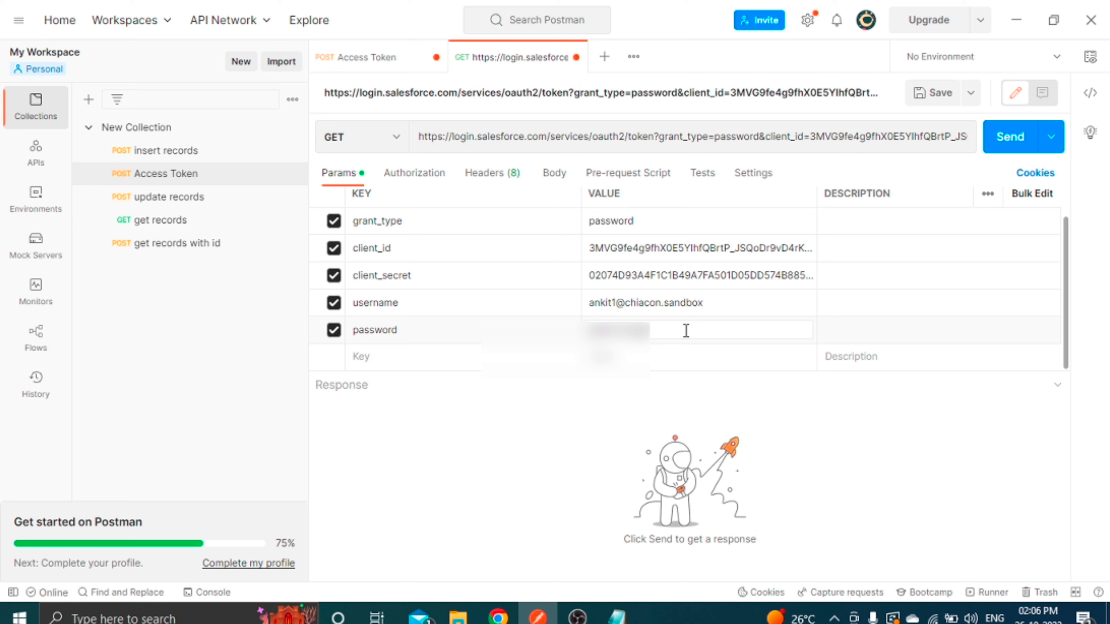
pyautogui.hotkey('ctrl', 'v')
pyautogui.click(565, 453)
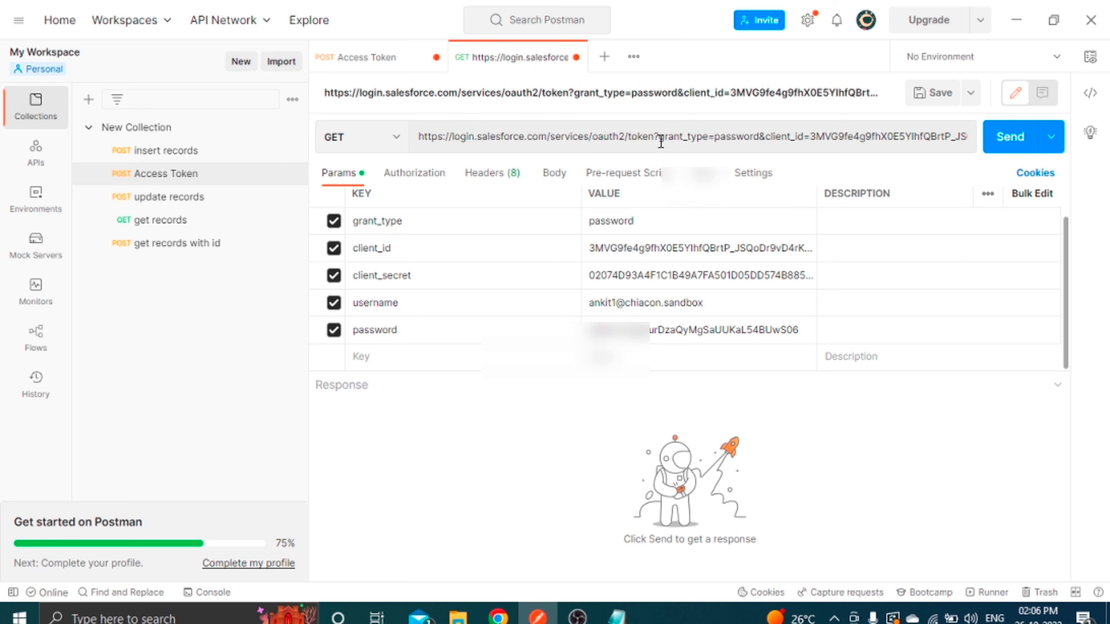
# Compare the request URL's login.salesforce.com host with the Excel app's Callback URL.
pyautogui.click(651, 137)
pyautogui.moveTo(652, 137); pyautogui.dragTo(399, 142)
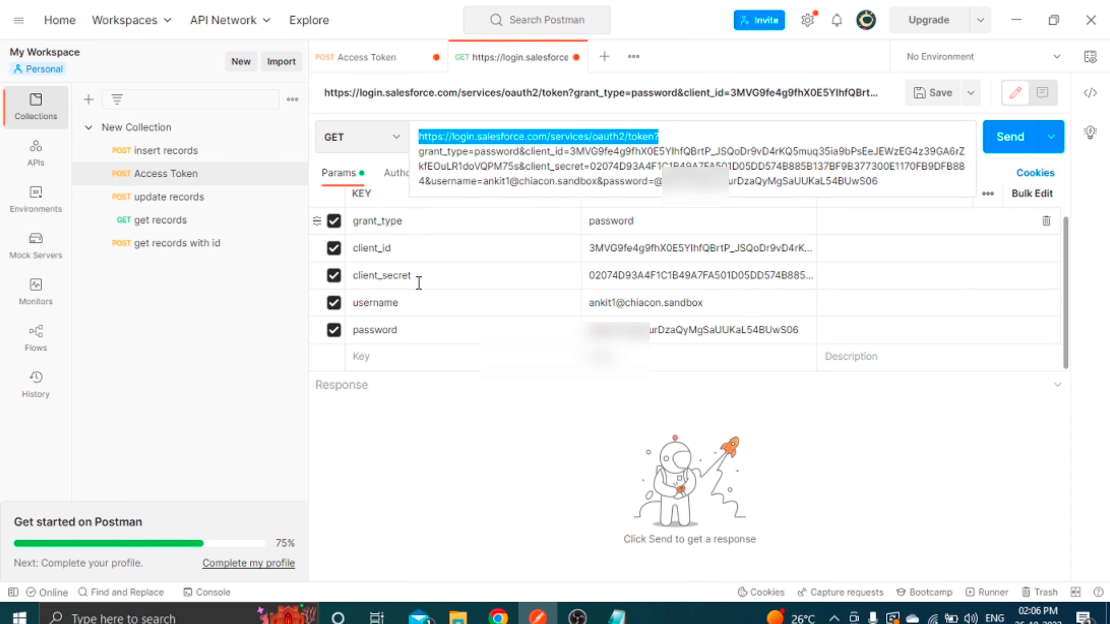
pyautogui.click(512, 139)
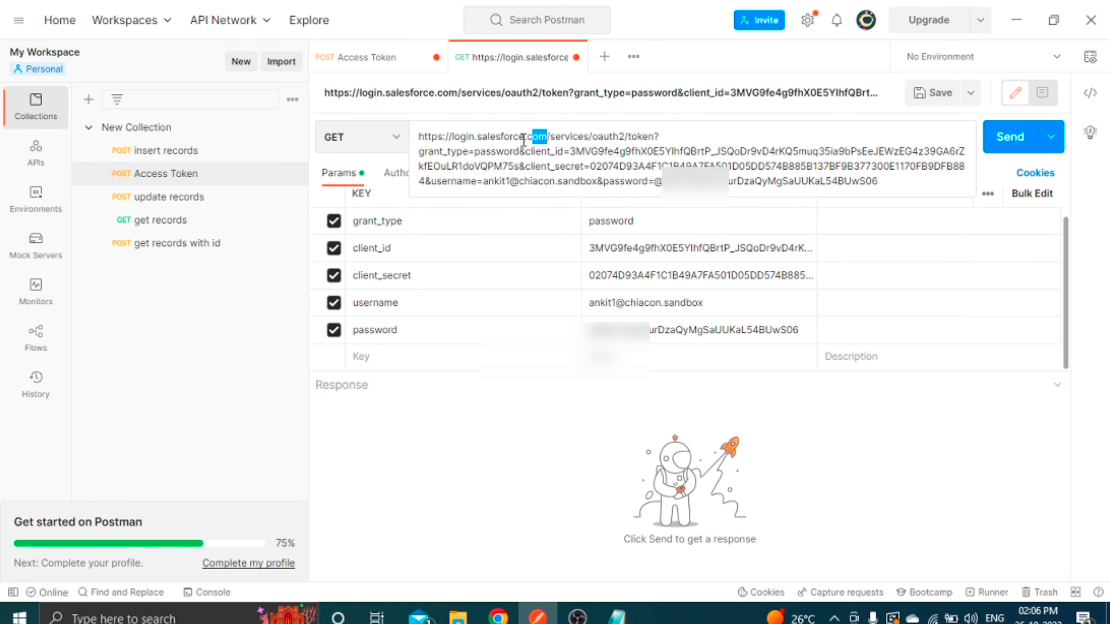
pyautogui.moveTo(546, 136); pyautogui.dragTo(410, 133)
pyautogui.click(498, 617)
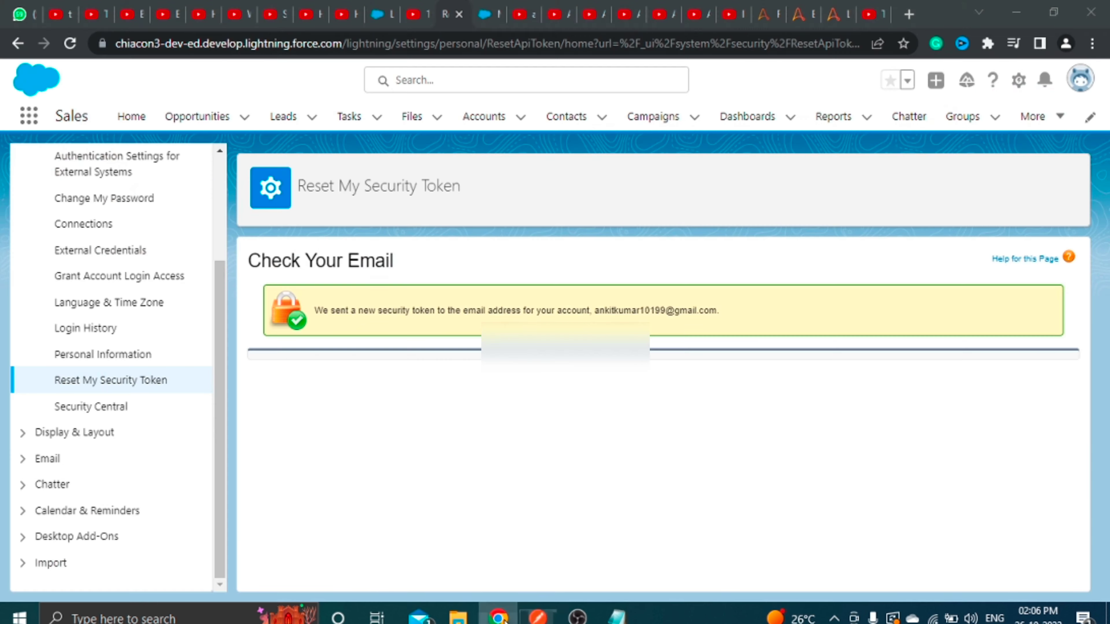
pyautogui.click(483, 12)
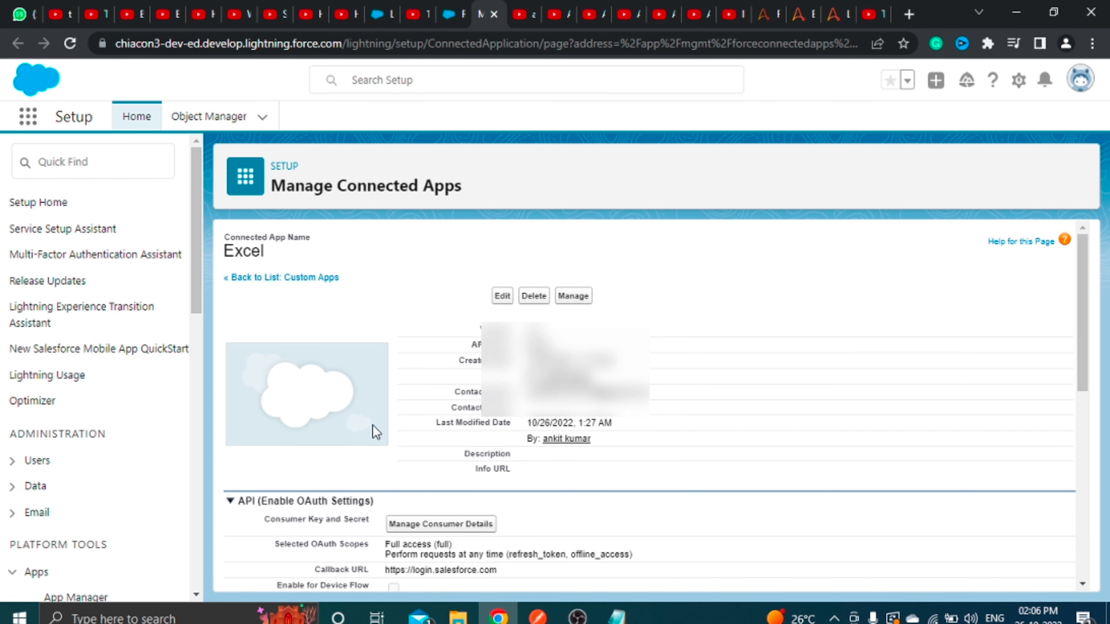
pyautogui.scroll(-2, 427, 393)
pyautogui.scroll(-2, 427, 394)
pyautogui.moveTo(509, 434); pyautogui.dragTo(391, 436)
pyautogui.click(537, 616)
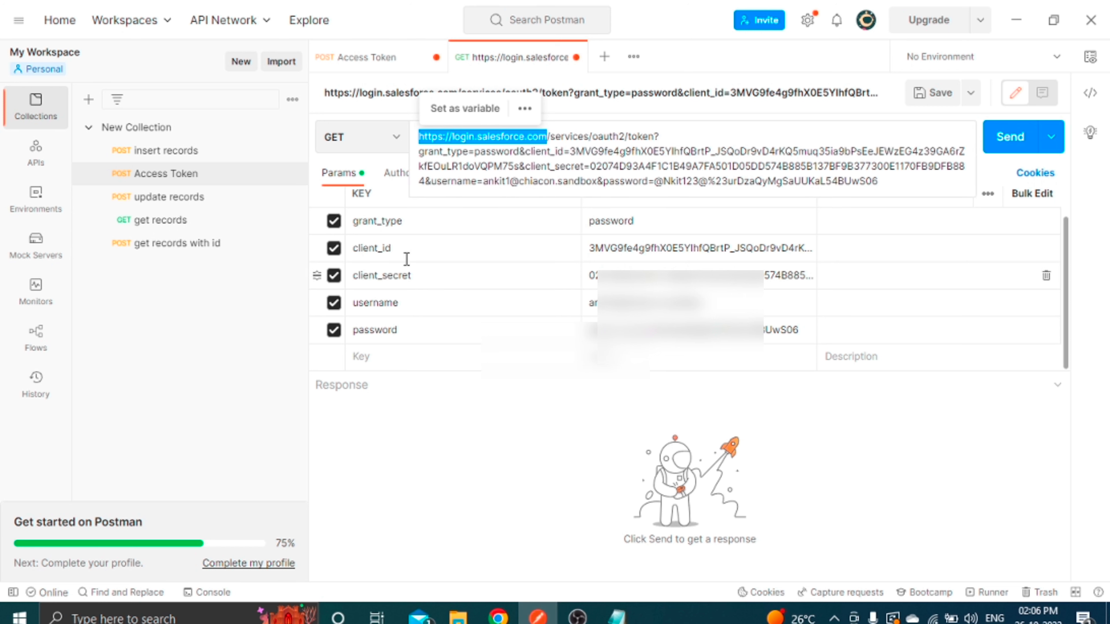
pyautogui.click(479, 508)
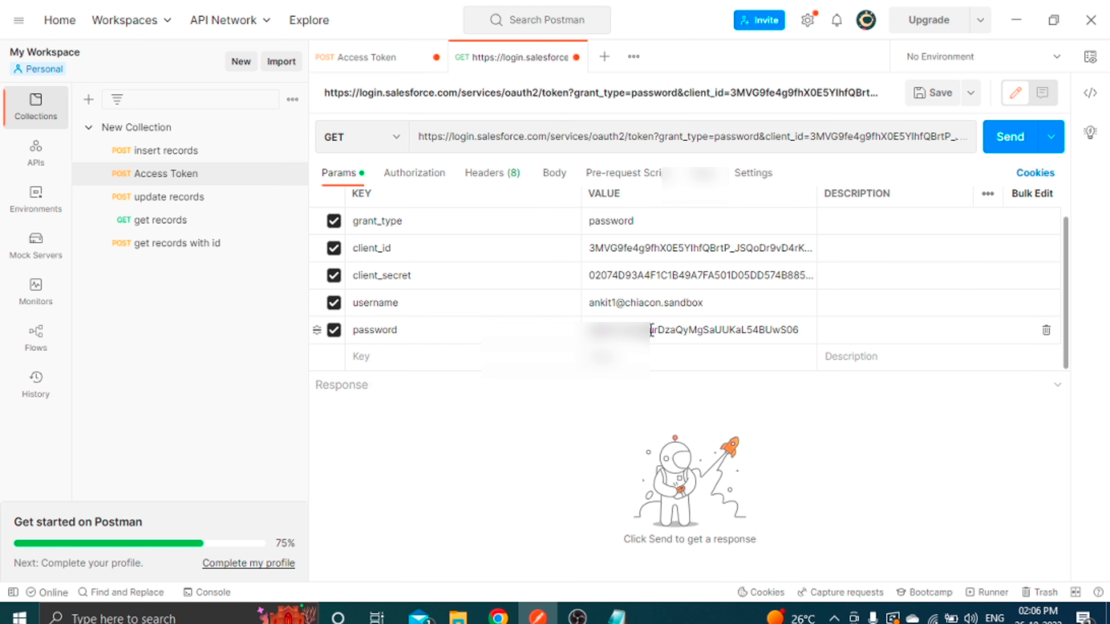
# Check part of the password parameter's value in its editor.
pyautogui.click(741, 331)
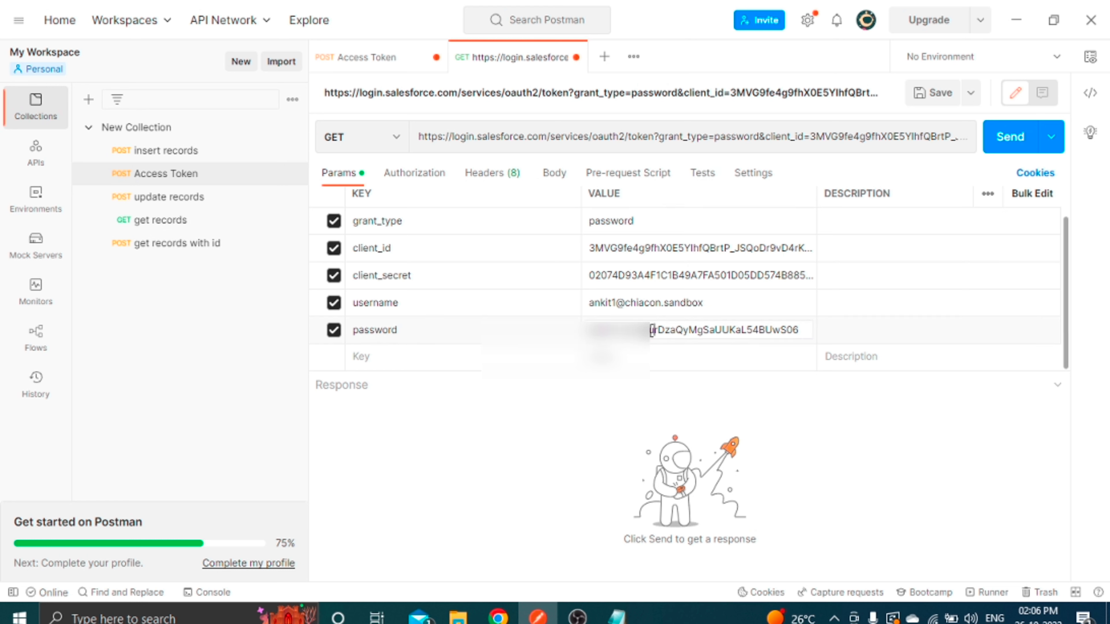
pyautogui.moveTo(653, 331); pyautogui.dragTo(722, 331)
pyautogui.click(611, 446)
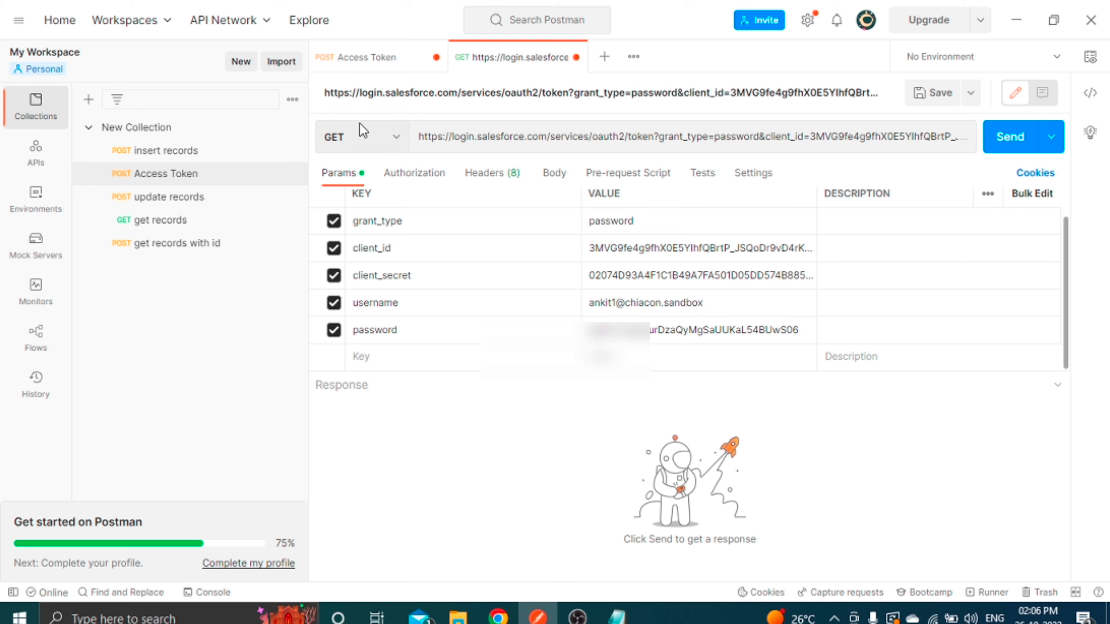
# Change the request method to POST and send the token request.
pyautogui.click(375, 139)
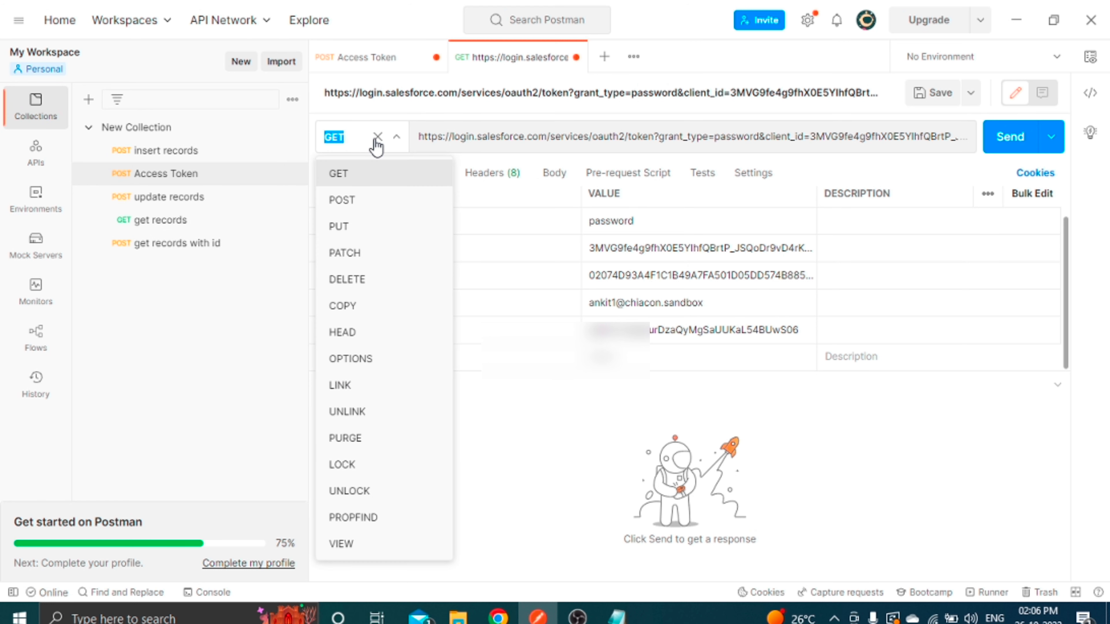
pyautogui.click(372, 201)
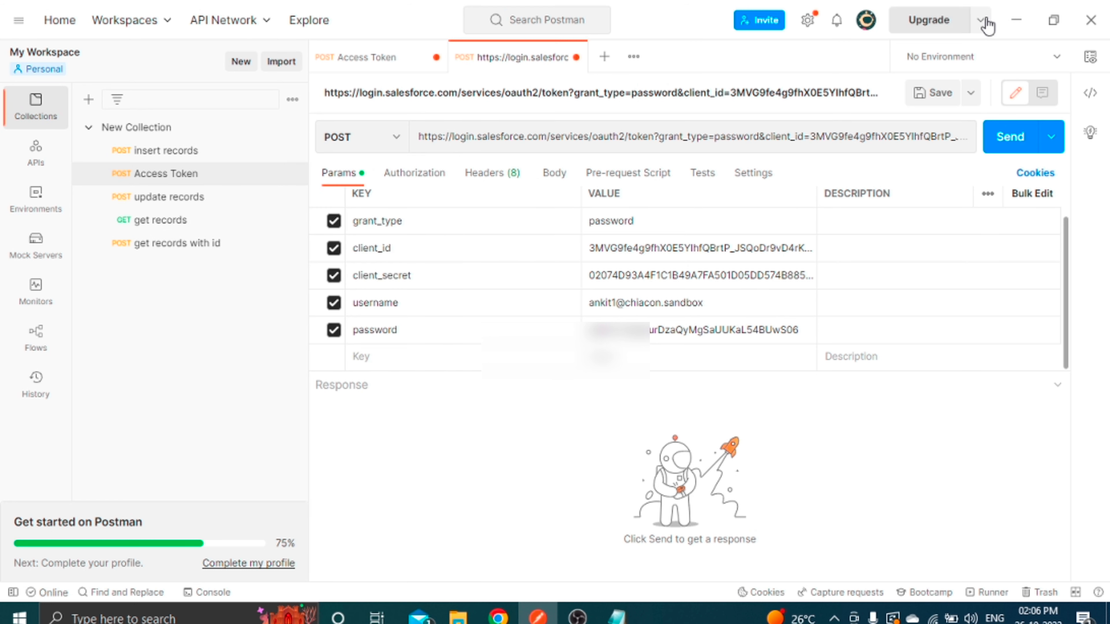
pyautogui.click(1003, 149)
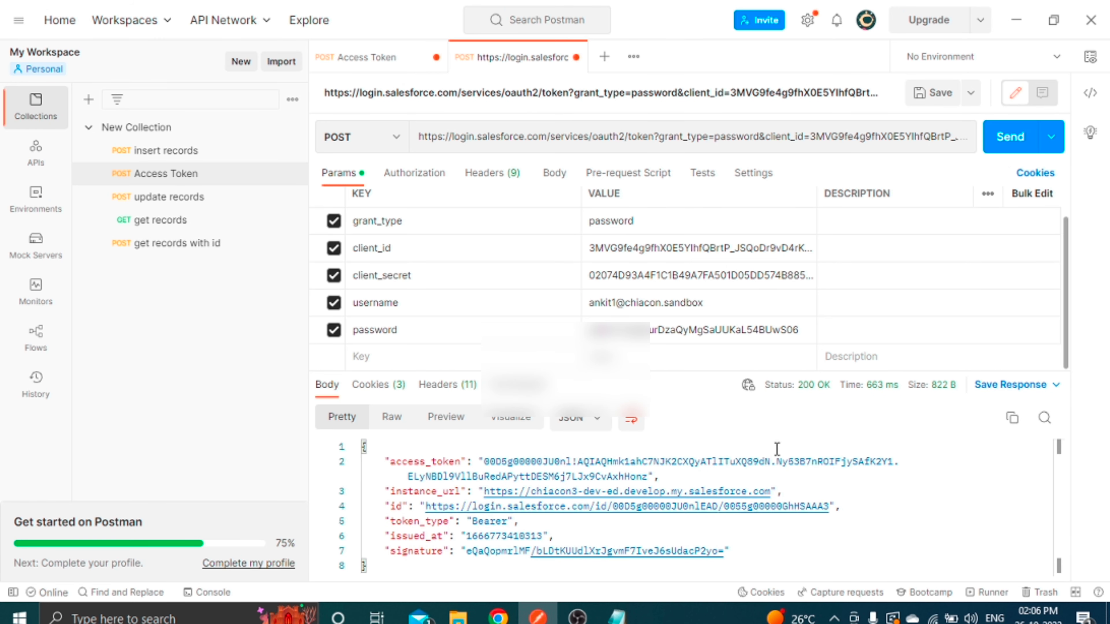
# Select the access_token value in the 200 OK JSON response.
pyautogui.moveTo(648, 476); pyautogui.dragTo(491, 458)
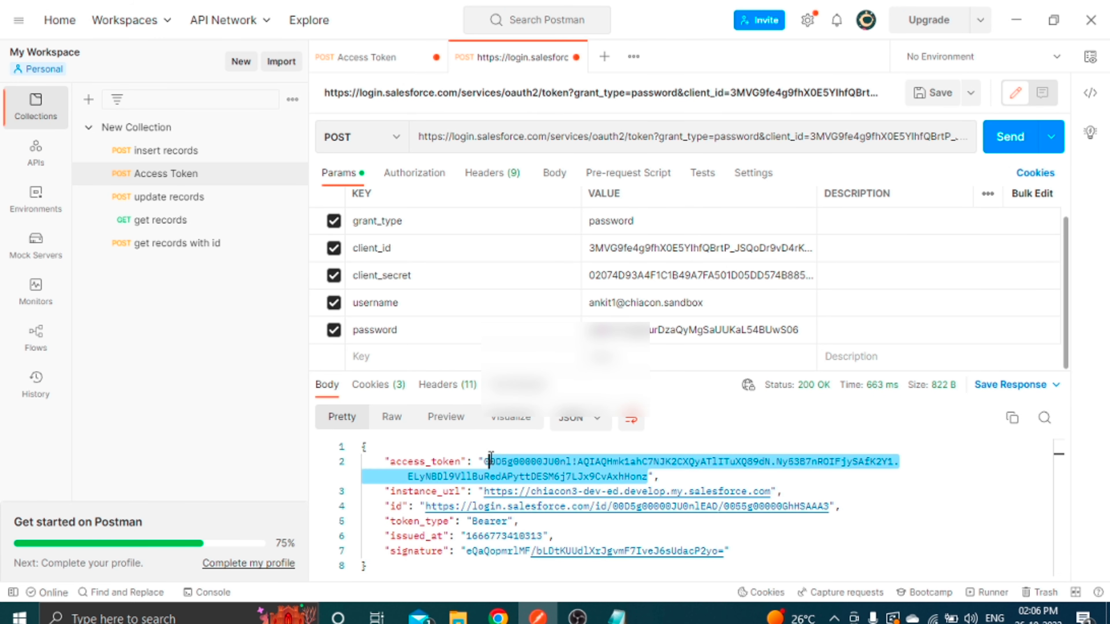
pyautogui.click(761, 540)
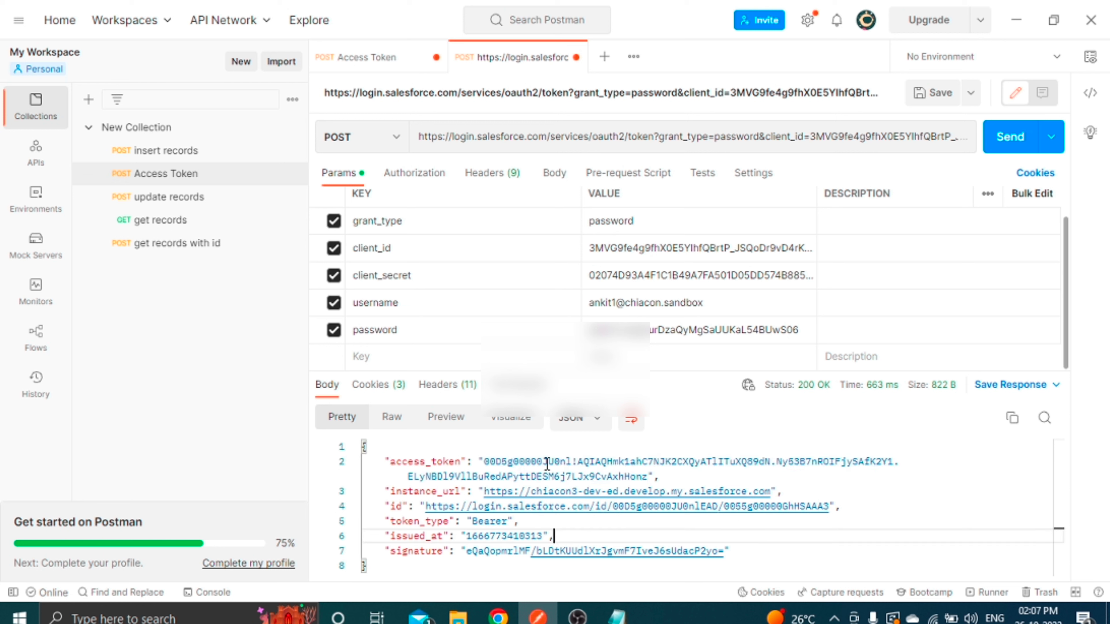
pyautogui.moveTo(484, 461); pyautogui.dragTo(649, 477)
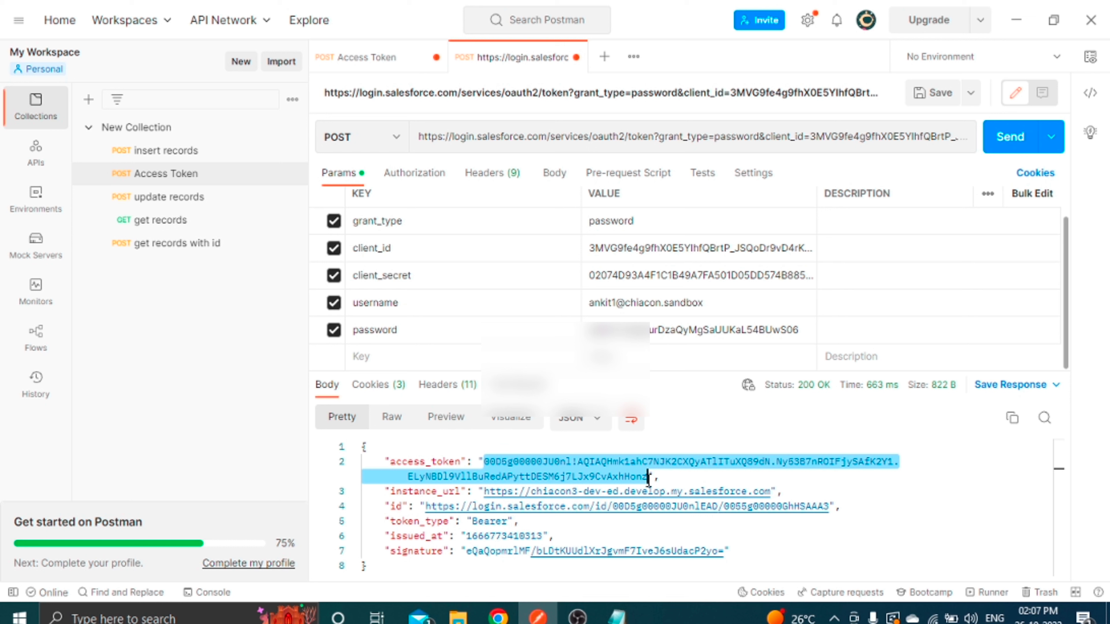
pyautogui.click(703, 477)
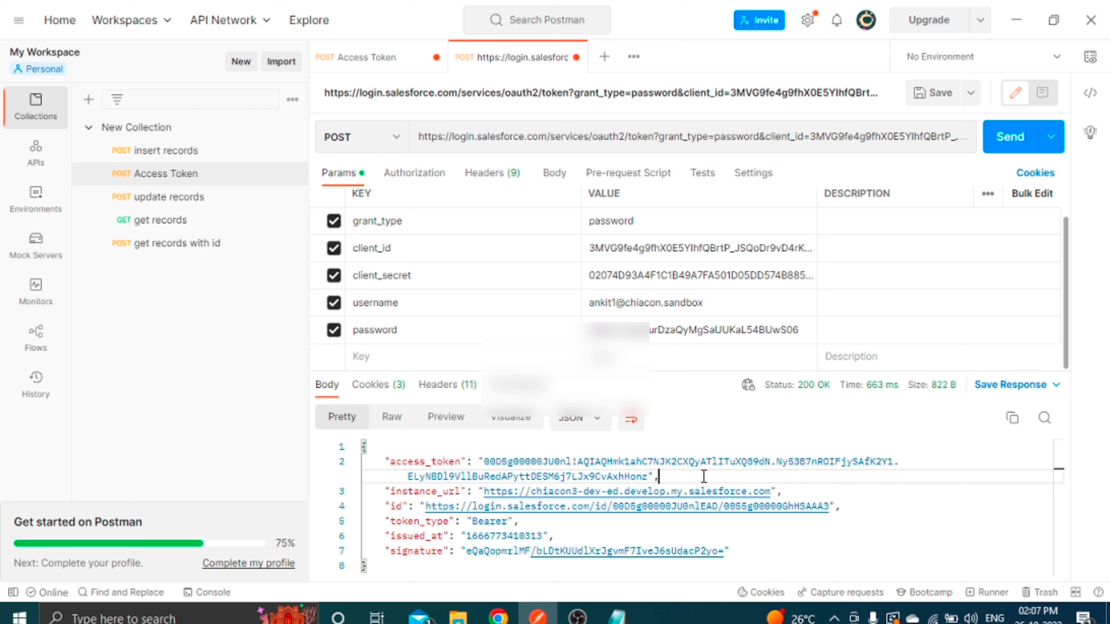